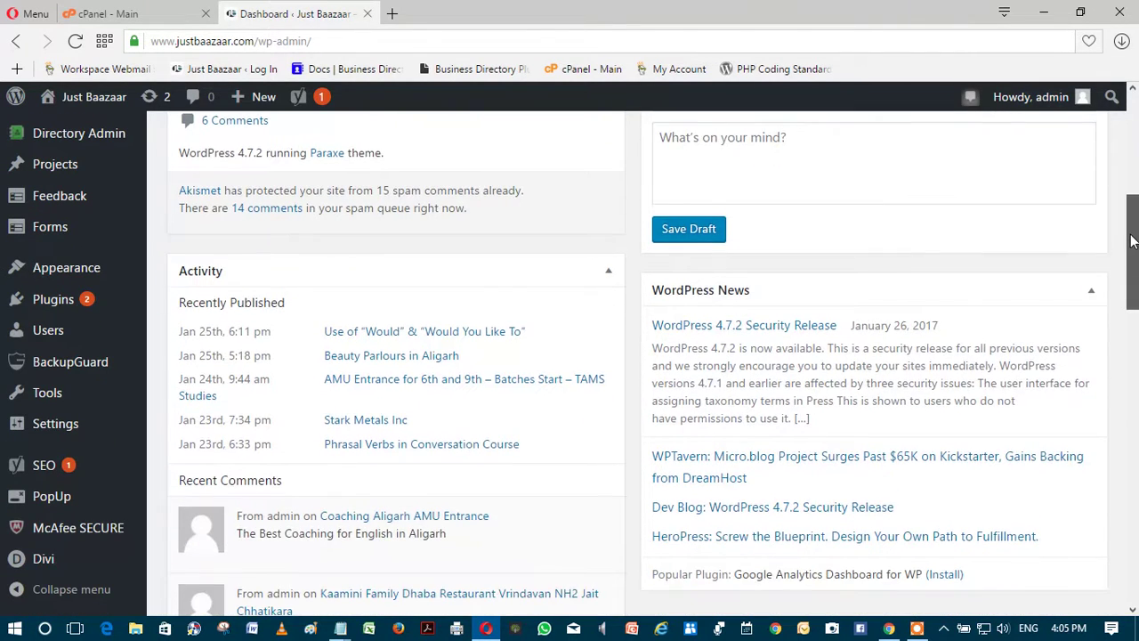
Open the form for uploading a new WordPress theme as a .zip file.
{"action": "mouse_move", "coordinate": [61, 279]}
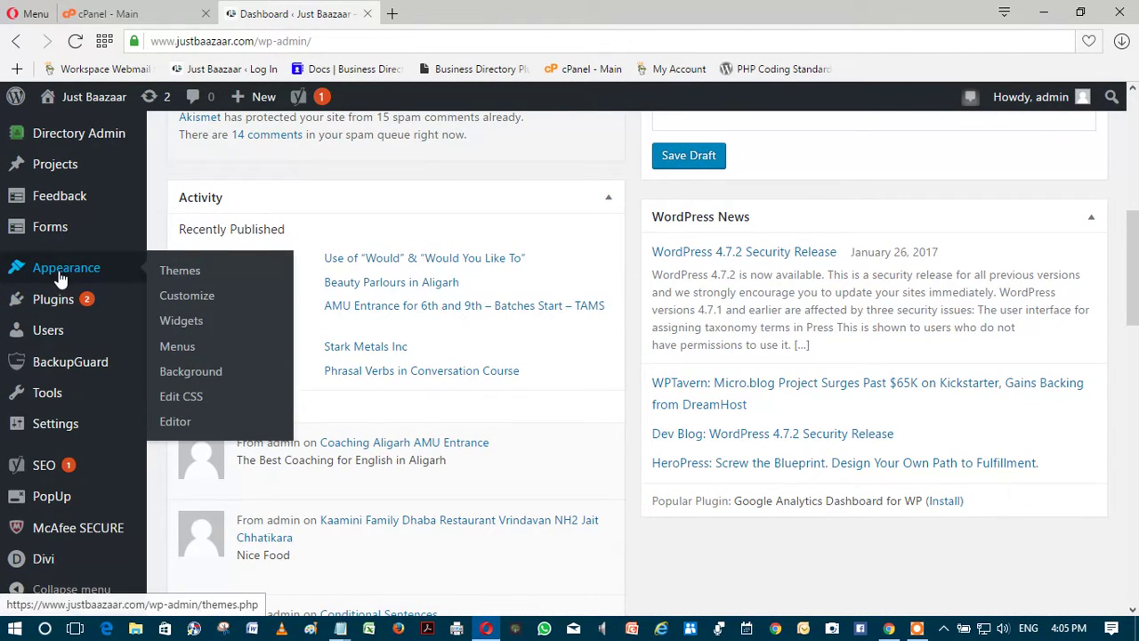
{"action": "left_click", "coordinate": [187, 270]}
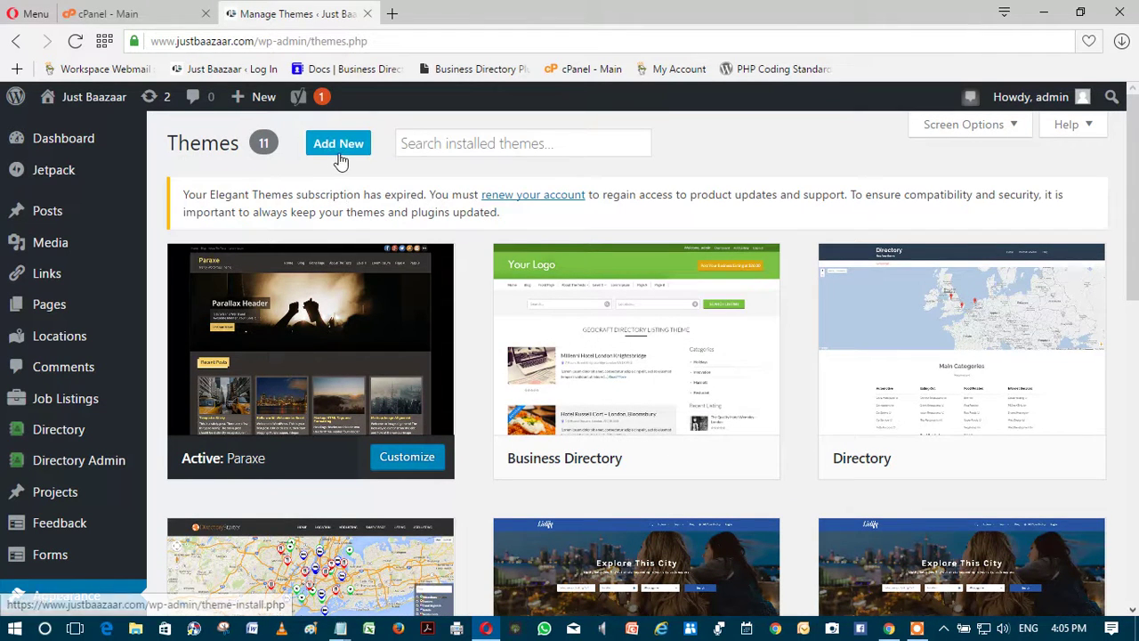
{"action": "left_click", "coordinate": [339, 153]}
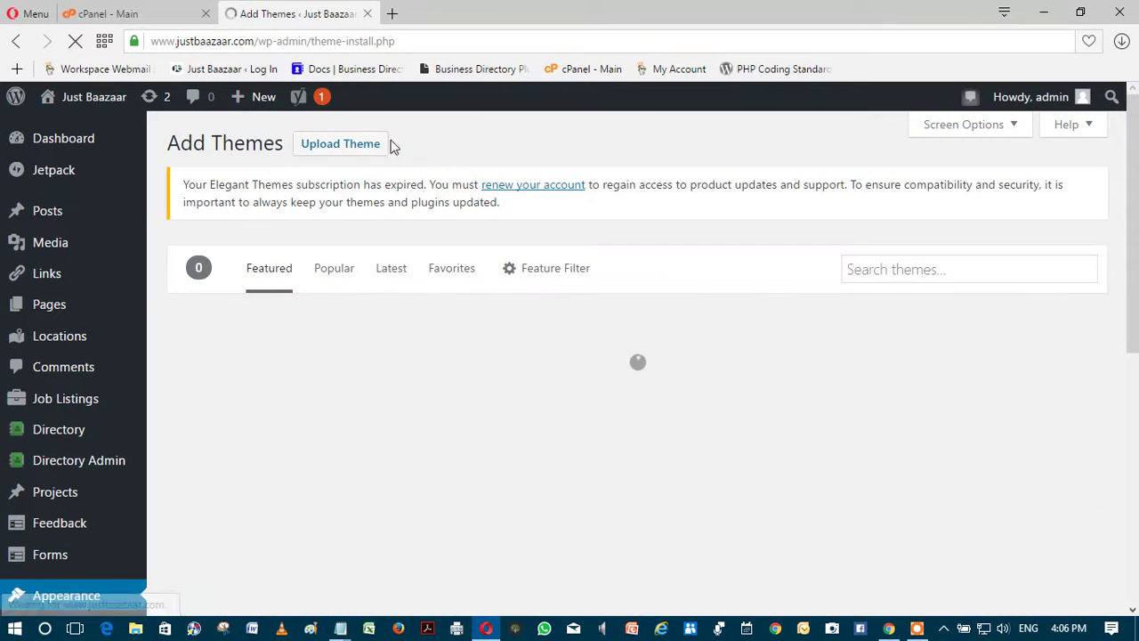
{"action": "left_click", "coordinate": [355, 150]}
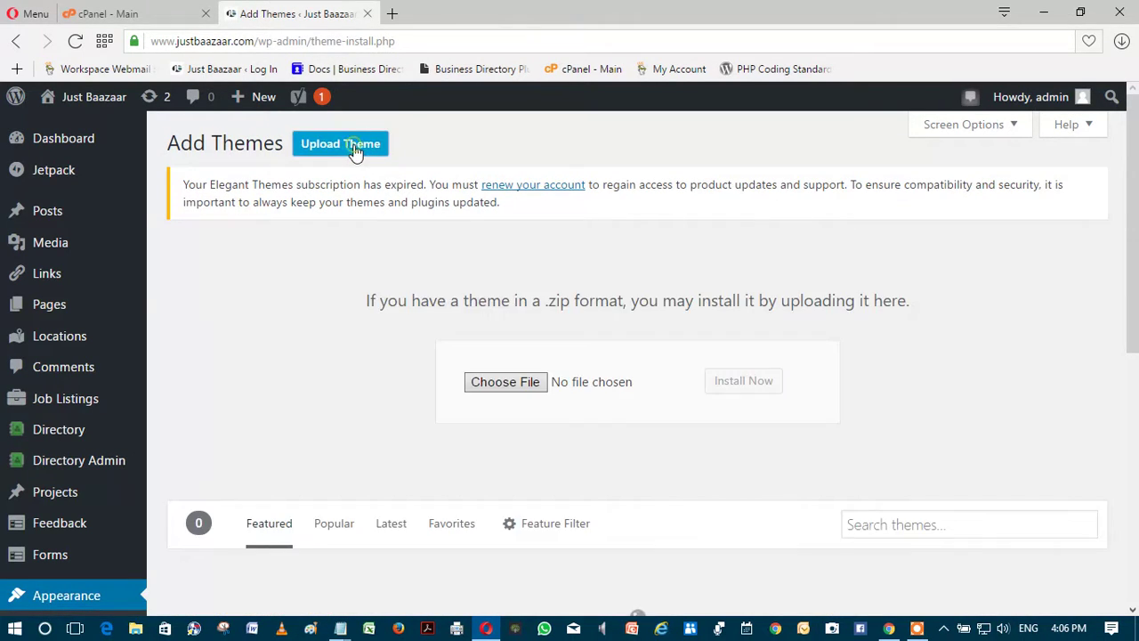
Search for listify on the Desktop and in the Just Baazaar folder to find the theme file.
{"action": "left_click", "coordinate": [527, 389]}
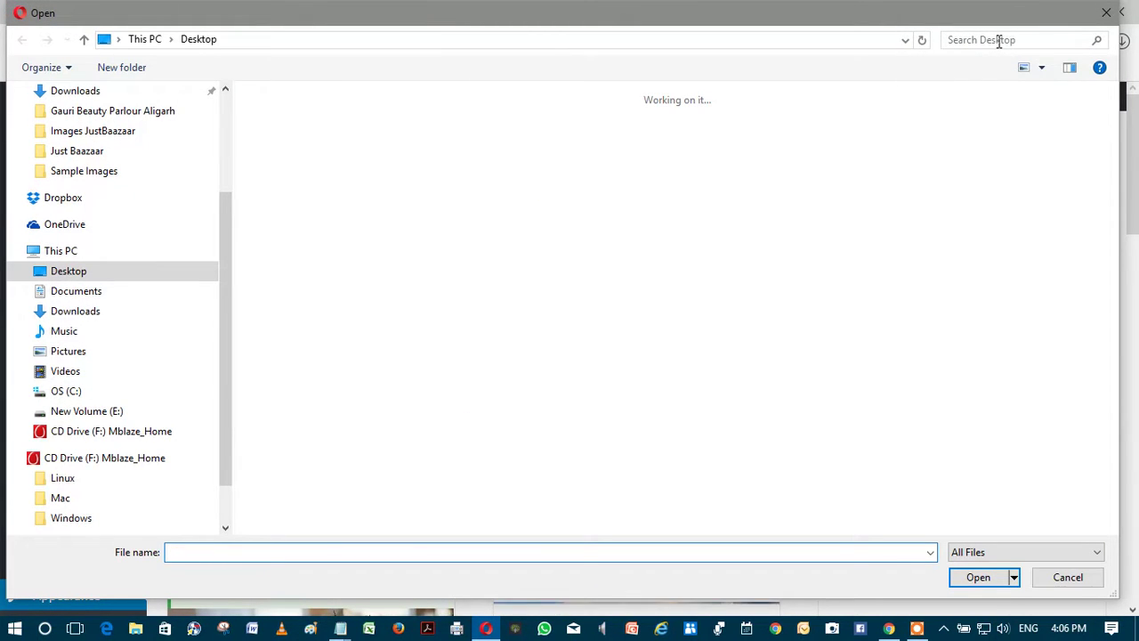
{"action": "left_click", "coordinate": [999, 41]}
{"action": "type", "text": "lis"}
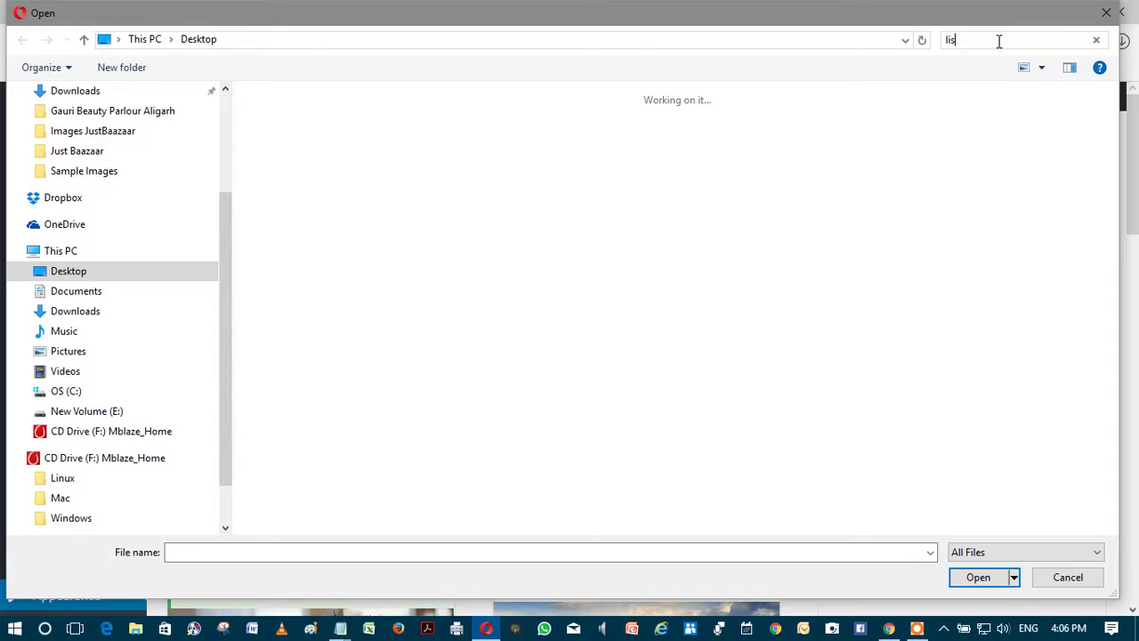
{"action": "type", "text": "tify"}
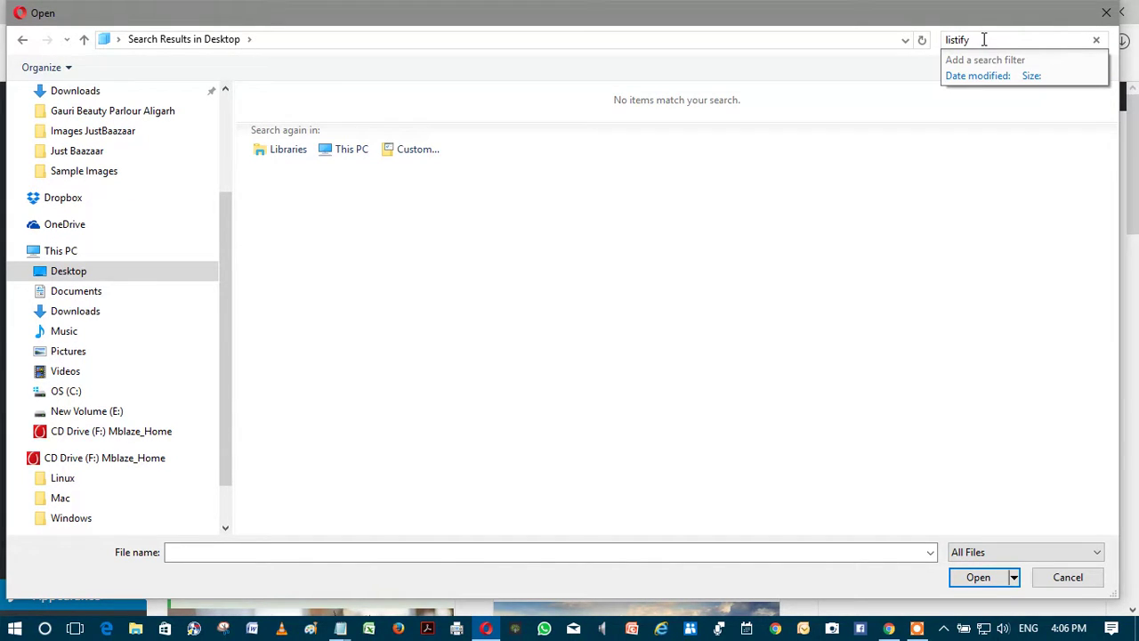
{"action": "left_click", "coordinate": [98, 151]}
{"action": "left_click", "coordinate": [1016, 40]}
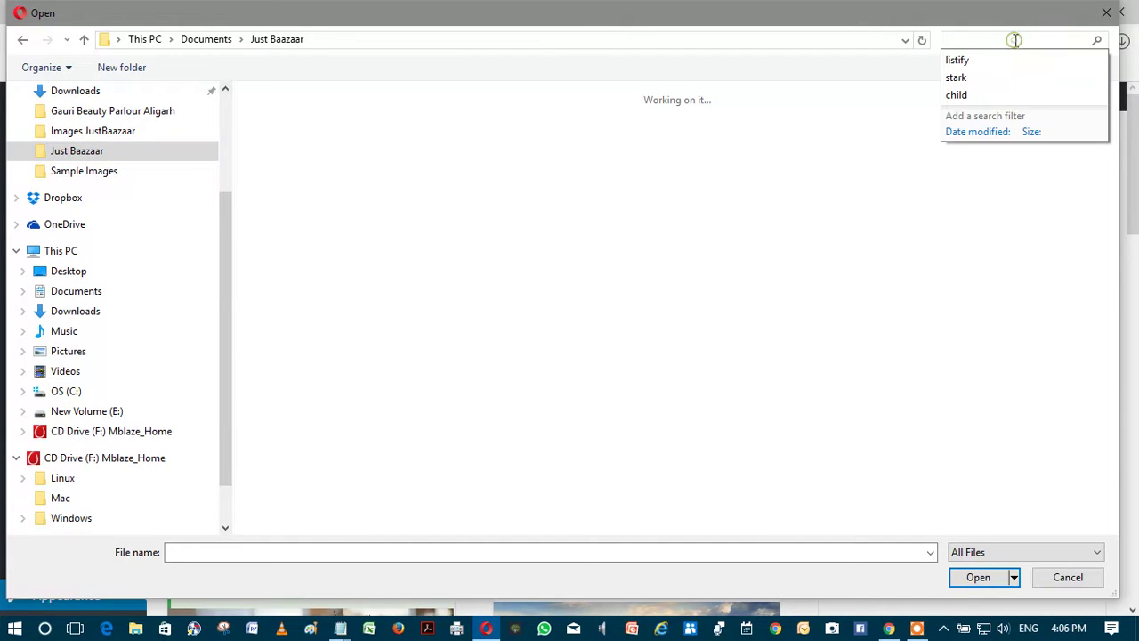
{"action": "type", "text": "list"}
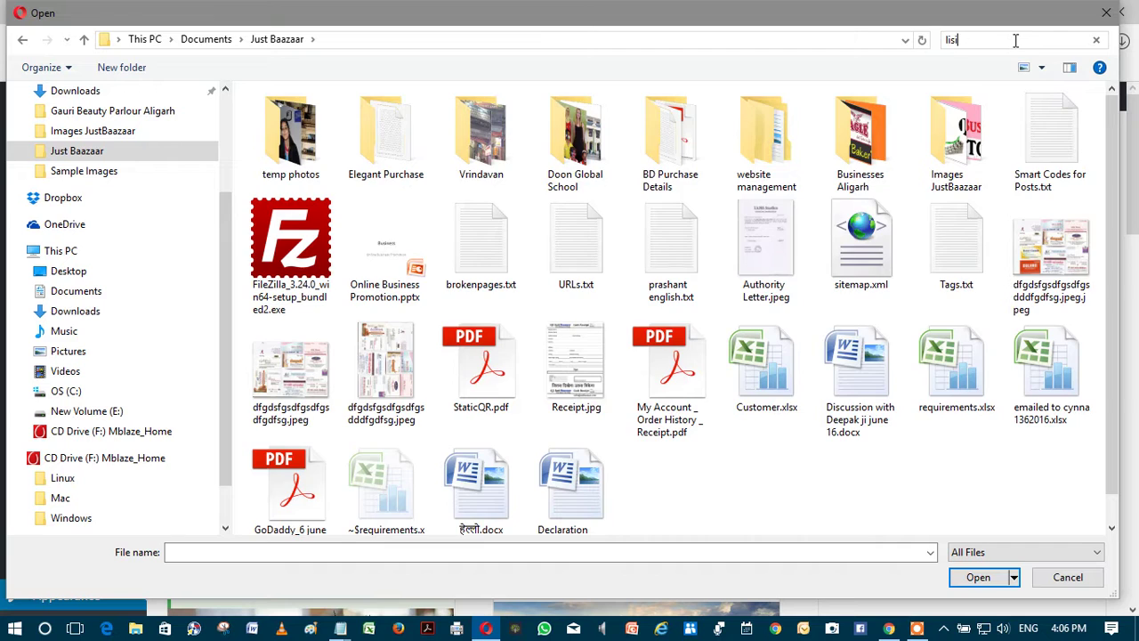
{"action": "type", "text": "ify"}
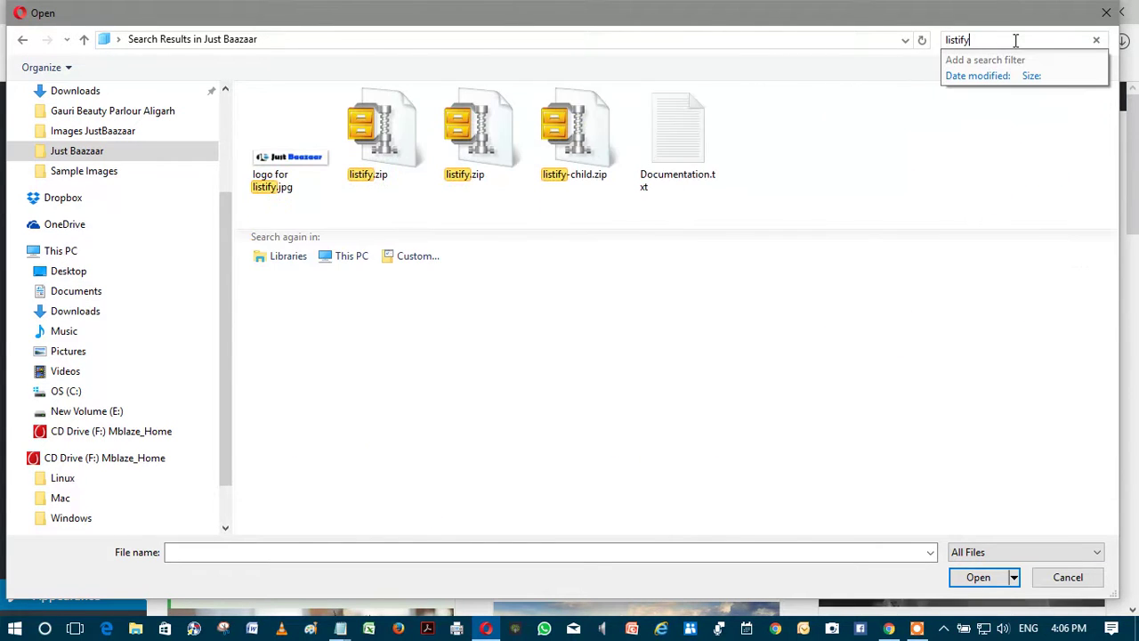
Try to install listify.zip through the WordPress theme upload, then return to the Add Themes page.
{"action": "left_click", "coordinate": [375, 152]}
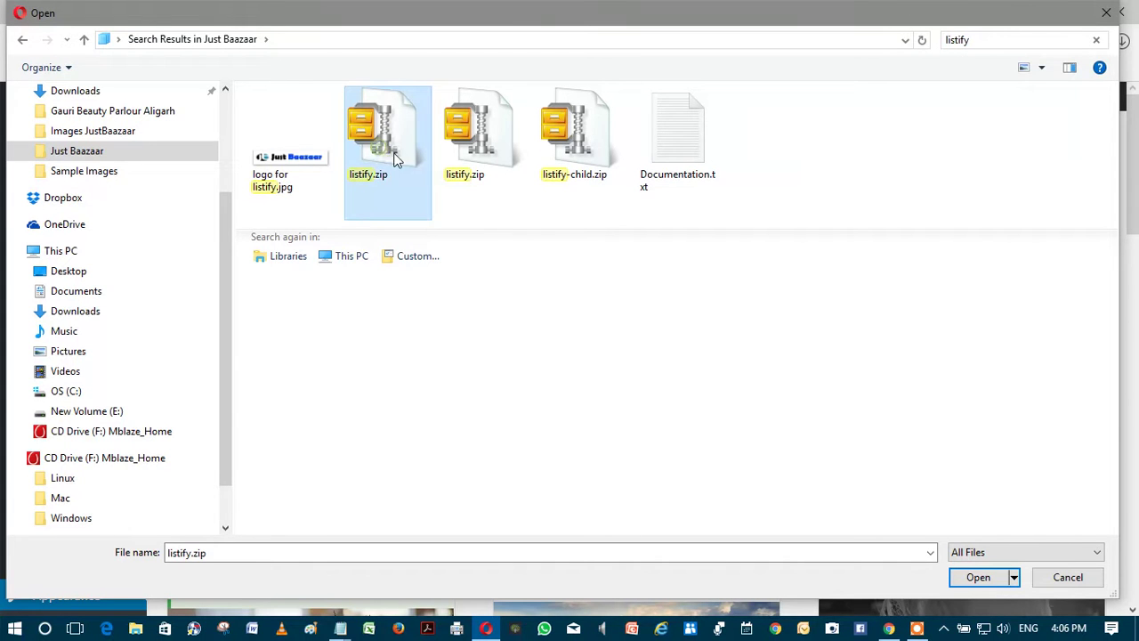
{"action": "left_click", "coordinate": [984, 581]}
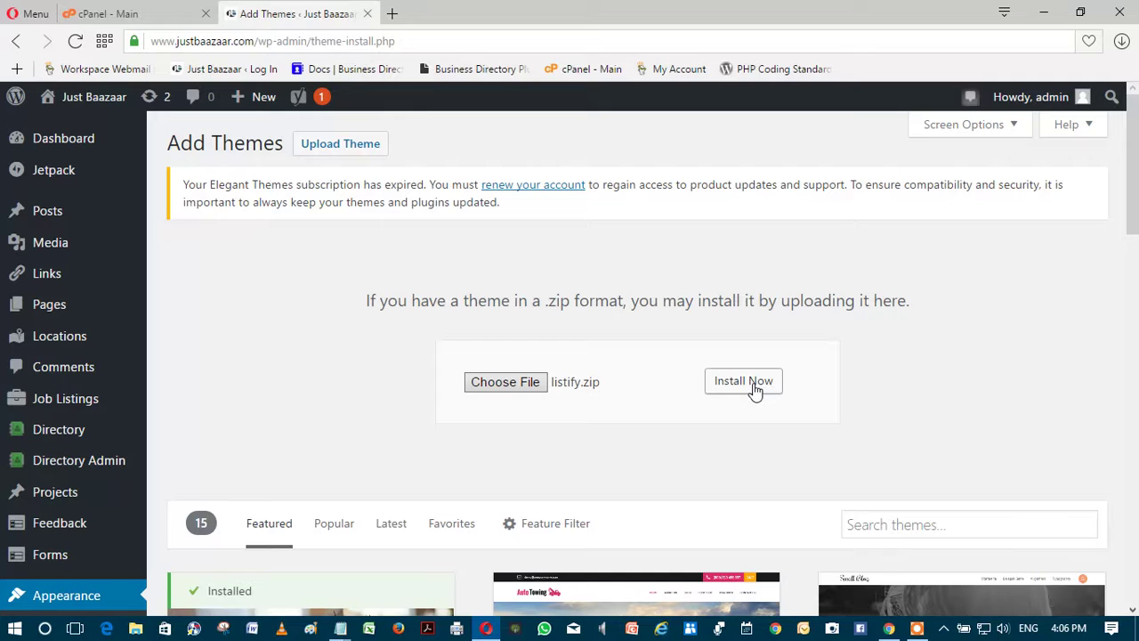
{"action": "left_click", "coordinate": [745, 386]}
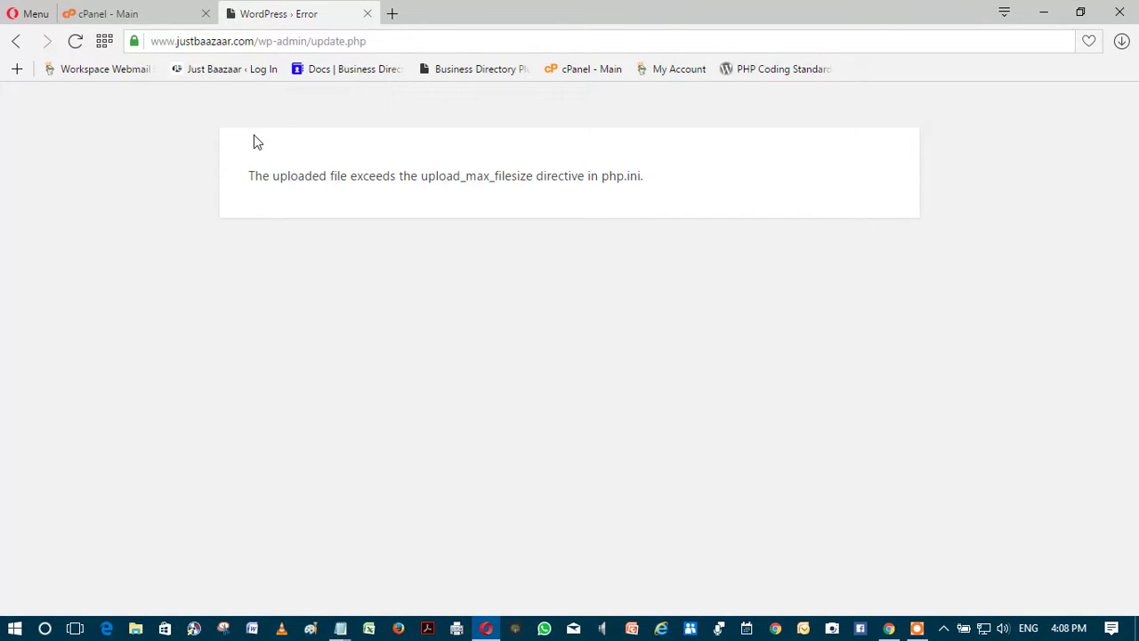
{"action": "left_click", "coordinate": [16, 42]}
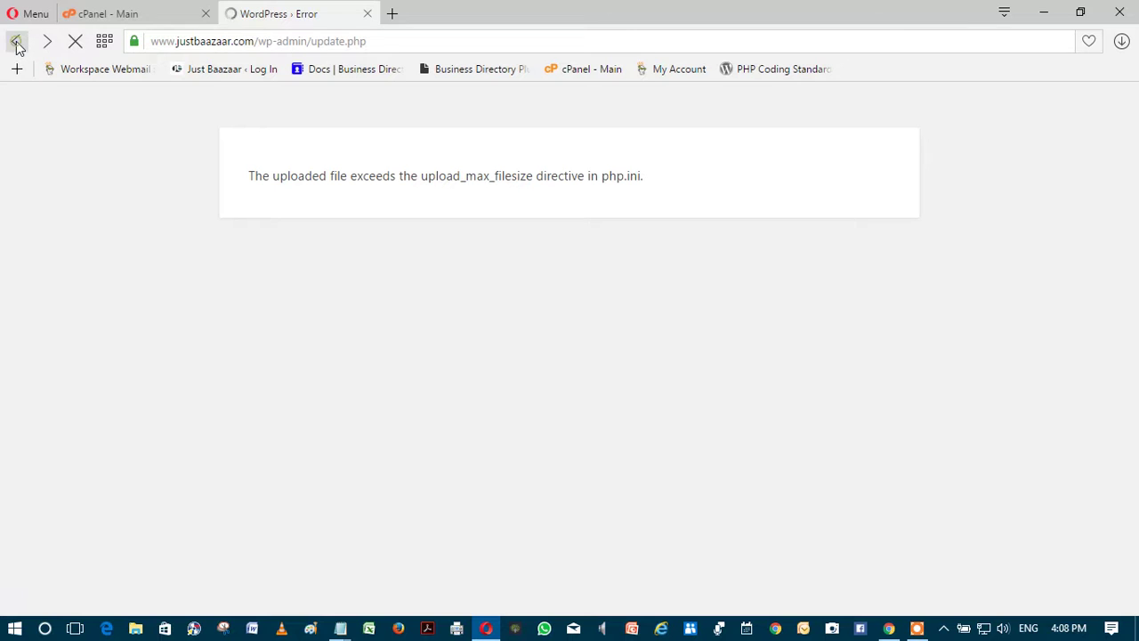
Switch to the cPanel page, go to the GoDaddy product list and sign in with the saved account credentials.
{"action": "left_click", "coordinate": [168, 13]}
{"action": "left_click_drag", "start_coordinate": [1135, 207], "coordinate": [1137, 169]}
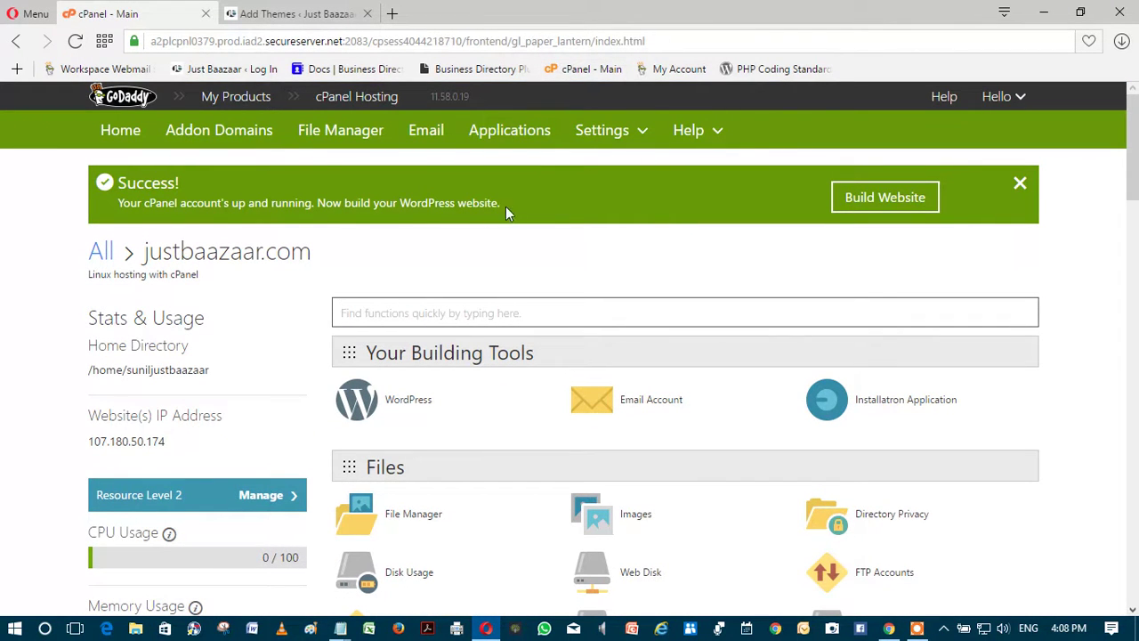
{"action": "left_click", "coordinate": [245, 101]}
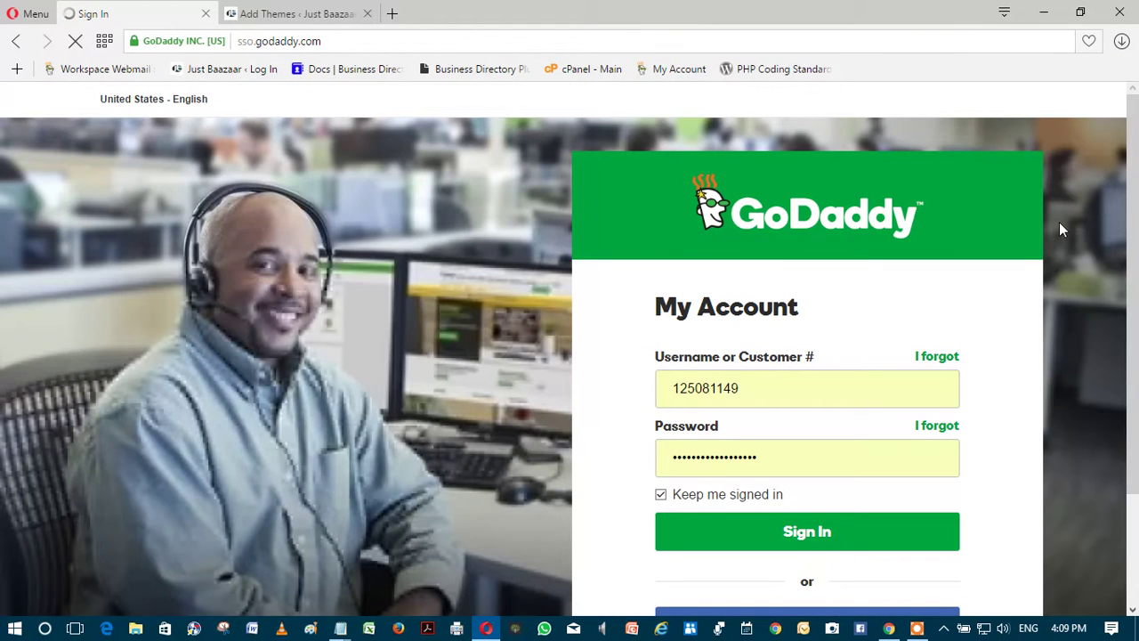
{"action": "left_click", "coordinate": [819, 532]}
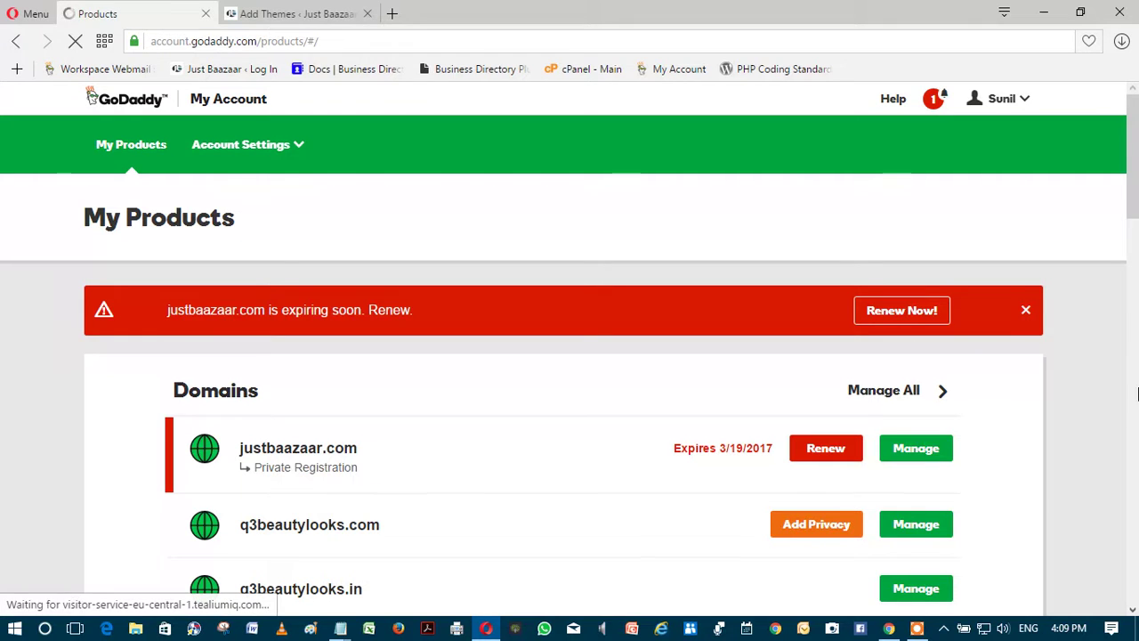
Open the management page of the Web Hosting plan for justbaazaar.com.
{"action": "scroll", "coordinate": [1134, 273], "scroll_direction": "down", "scroll_amount": 5}
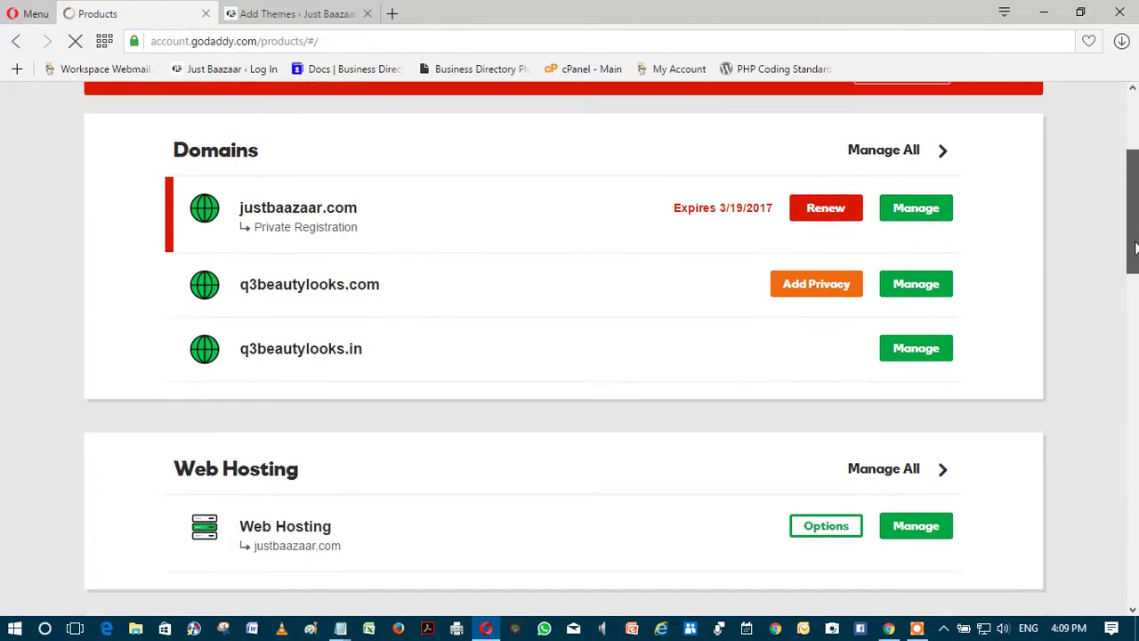
{"action": "left_click_drag", "start_coordinate": [1134, 273], "coordinate": [1127, 312]}
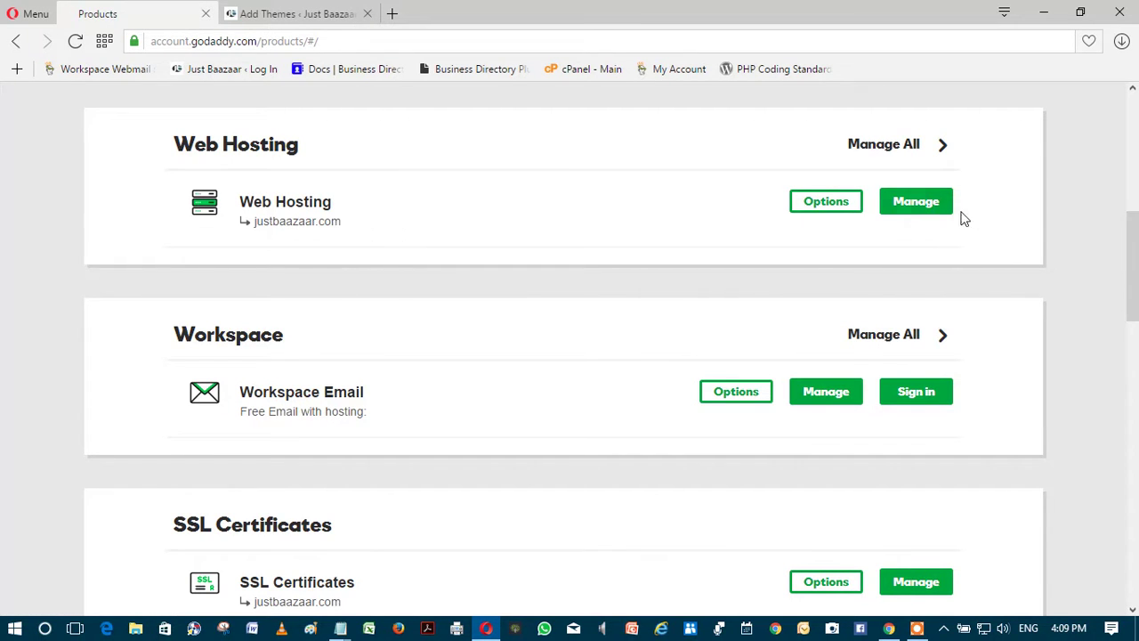
{"action": "left_click", "coordinate": [919, 205]}
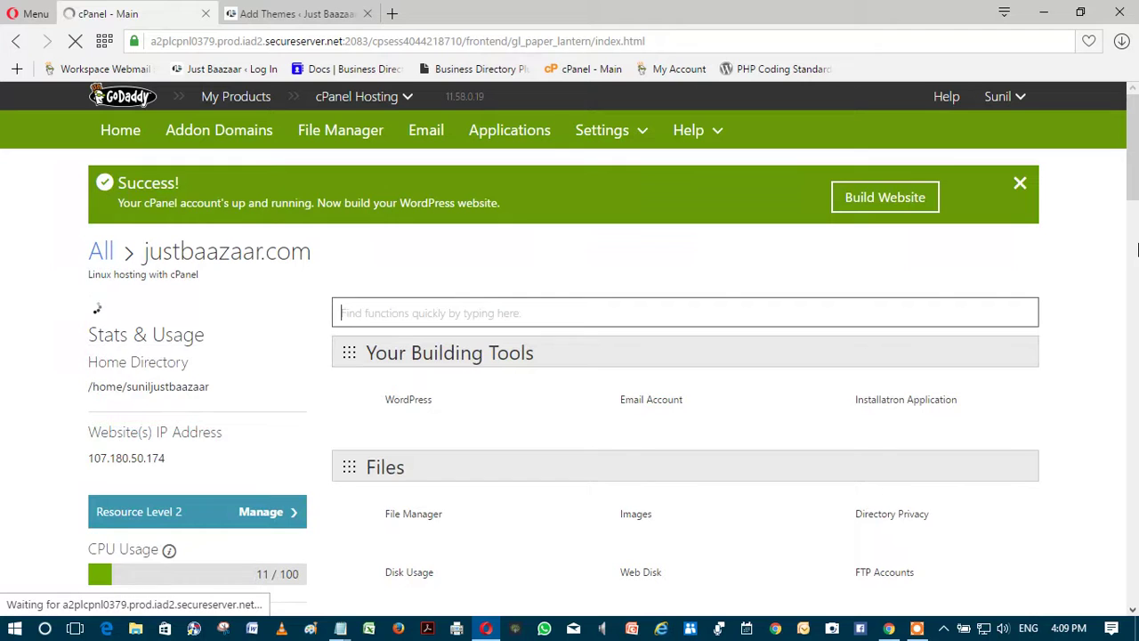
Open File Manager at the Web Root (public_html/www) directory, without making it the permanent default.
{"action": "left_click_drag", "start_coordinate": [1135, 140], "coordinate": [1134, 175]}
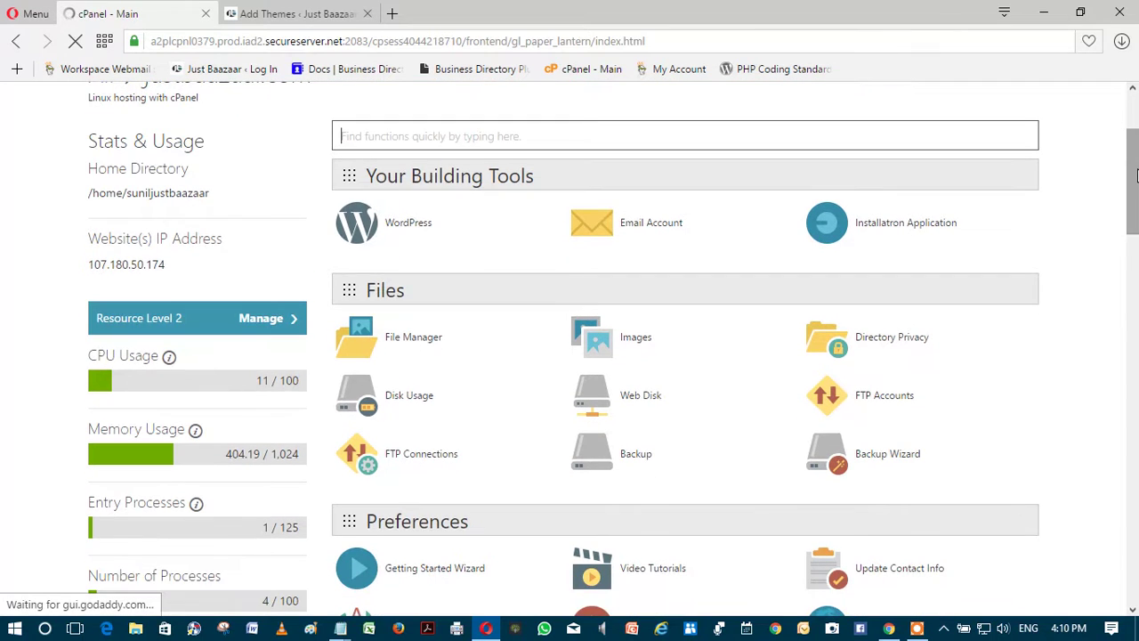
{"action": "left_click", "coordinate": [414, 340]}
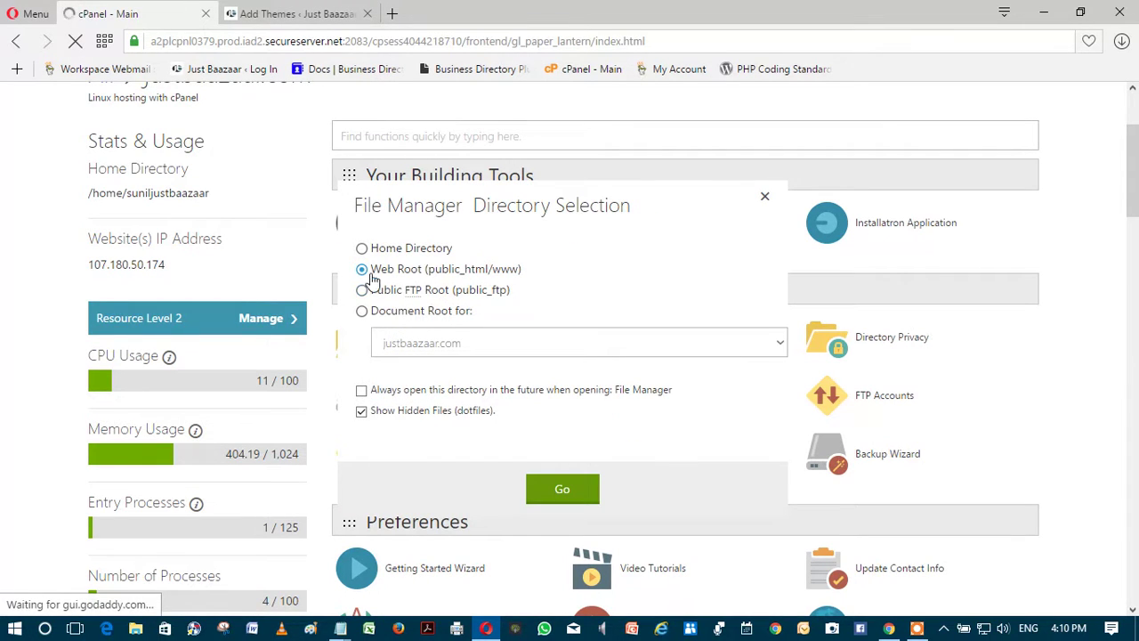
{"action": "left_click", "coordinate": [360, 391]}
{"action": "left_click", "coordinate": [361, 392]}
{"action": "left_click", "coordinate": [570, 498]}
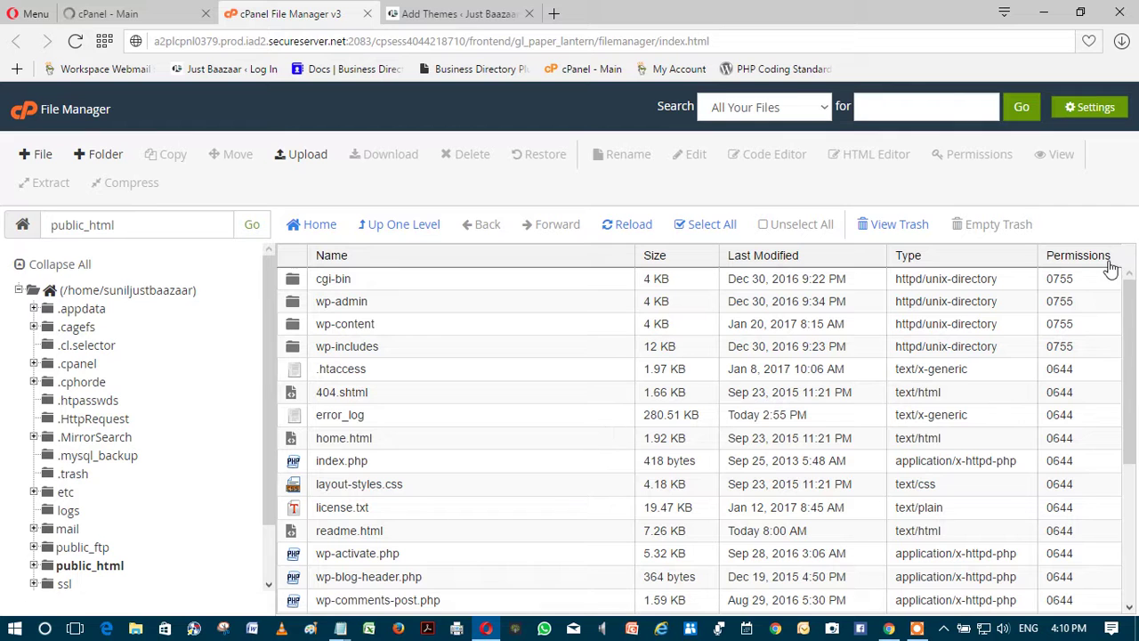
Browse to the themes folder inside public_html/wp-content.
{"action": "left_click_drag", "start_coordinate": [1131, 312], "coordinate": [1132, 414]}
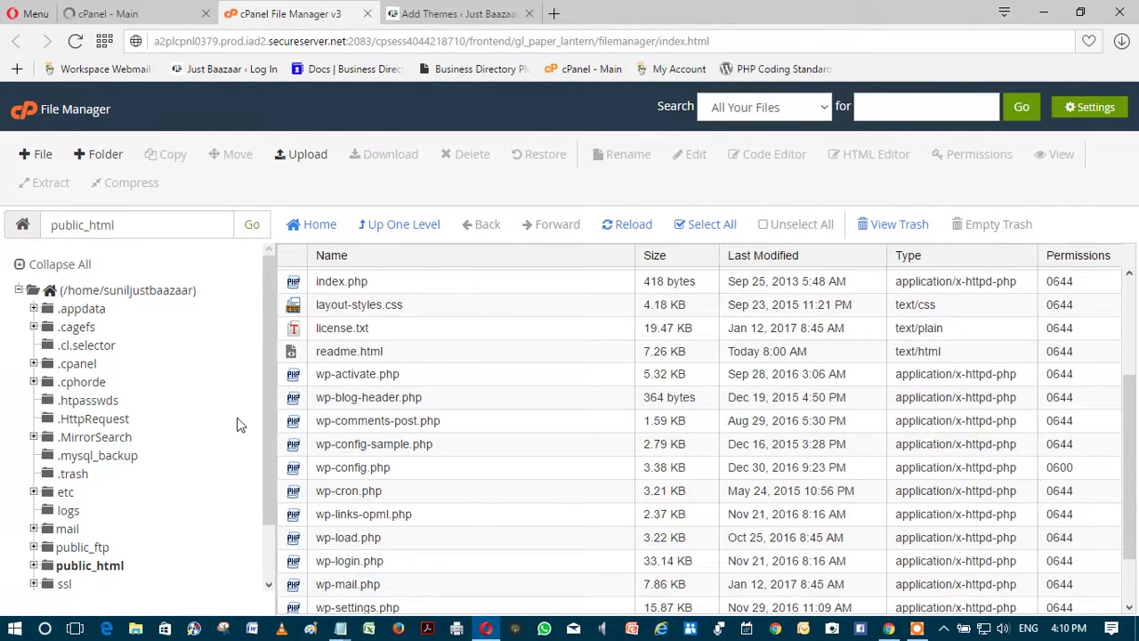
{"action": "left_click_drag", "start_coordinate": [274, 407], "coordinate": [270, 470]}
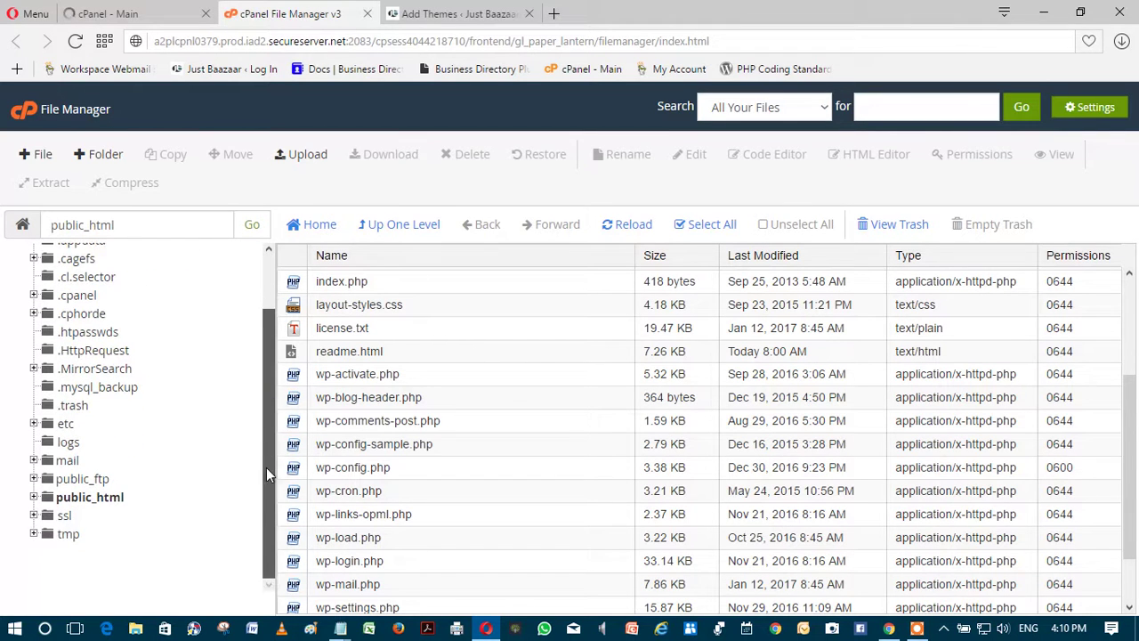
{"action": "left_click", "coordinate": [93, 502]}
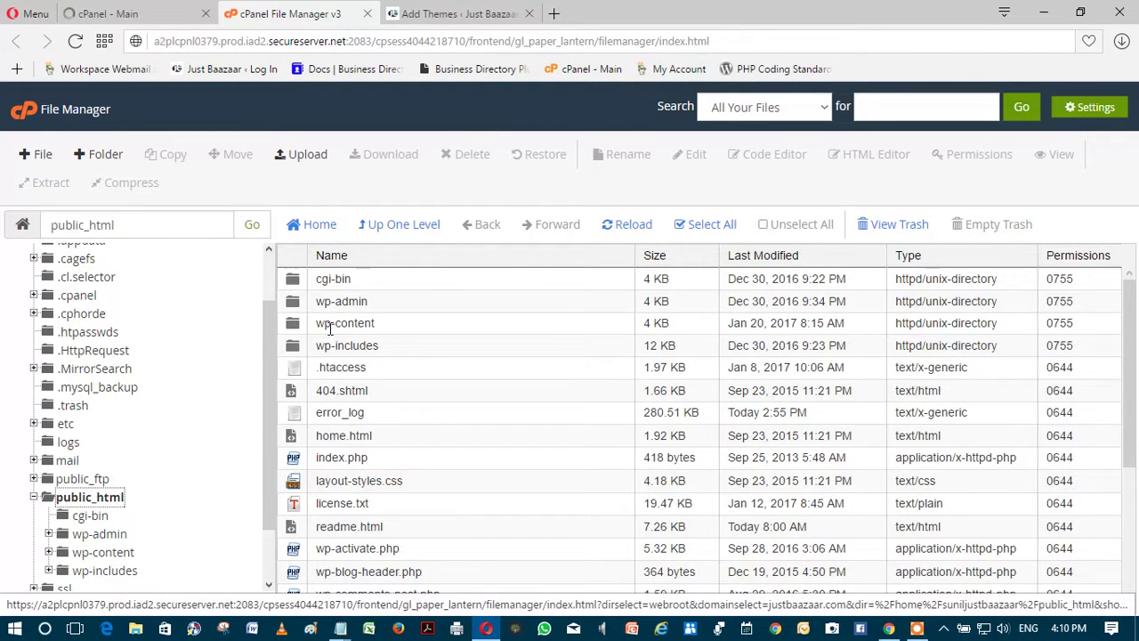
{"action": "double_click", "coordinate": [365, 325]}
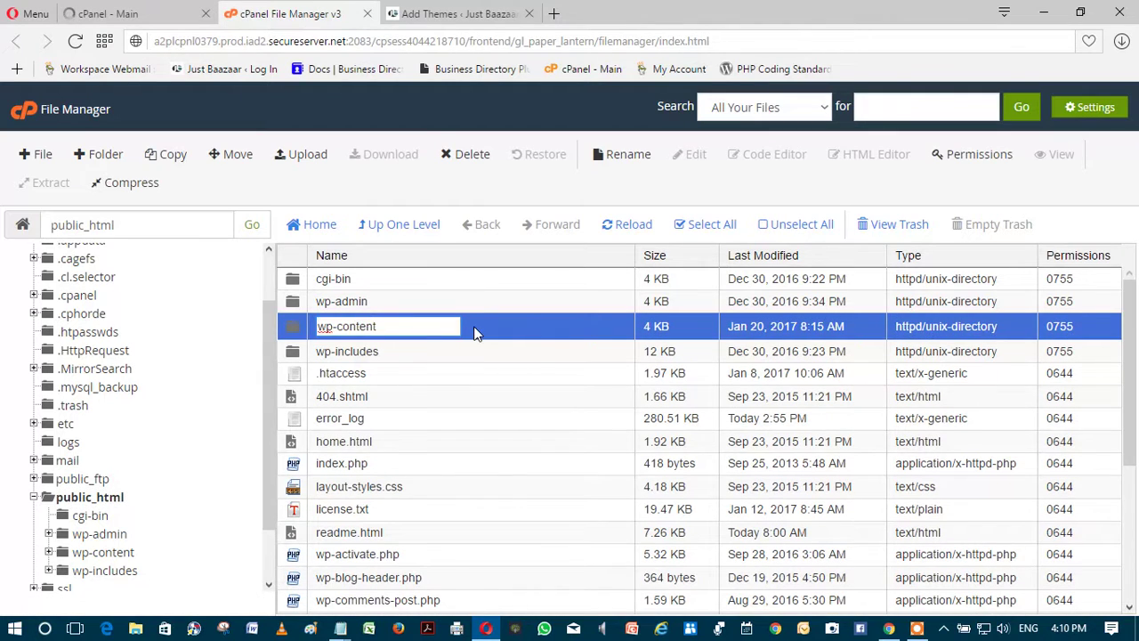
{"action": "left_click", "coordinate": [474, 328]}
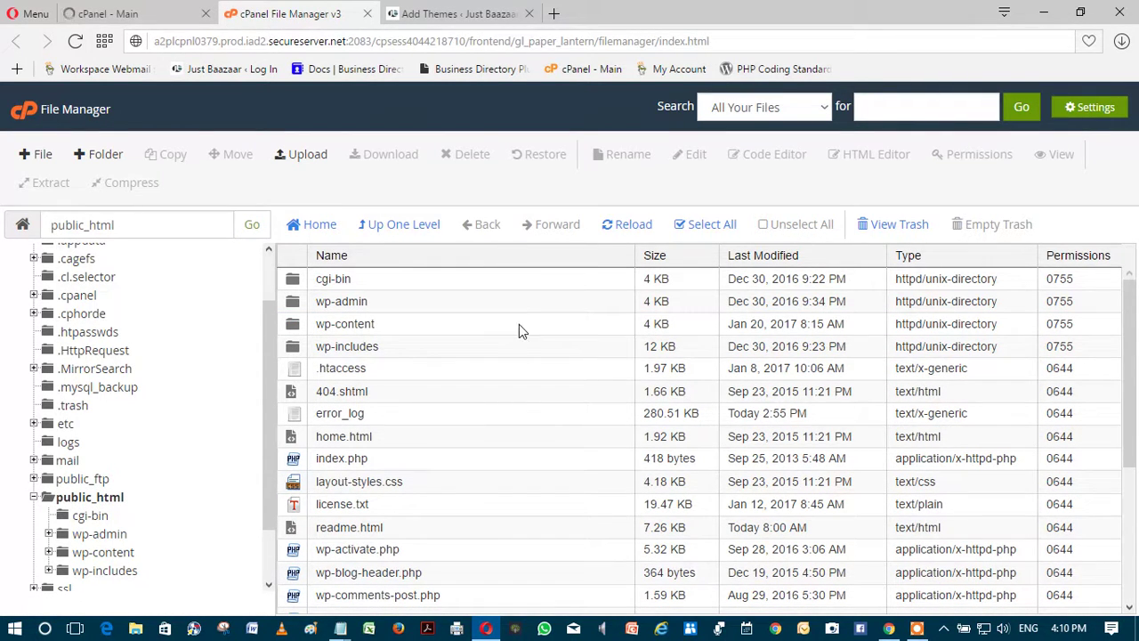
{"action": "double_click", "coordinate": [519, 323]}
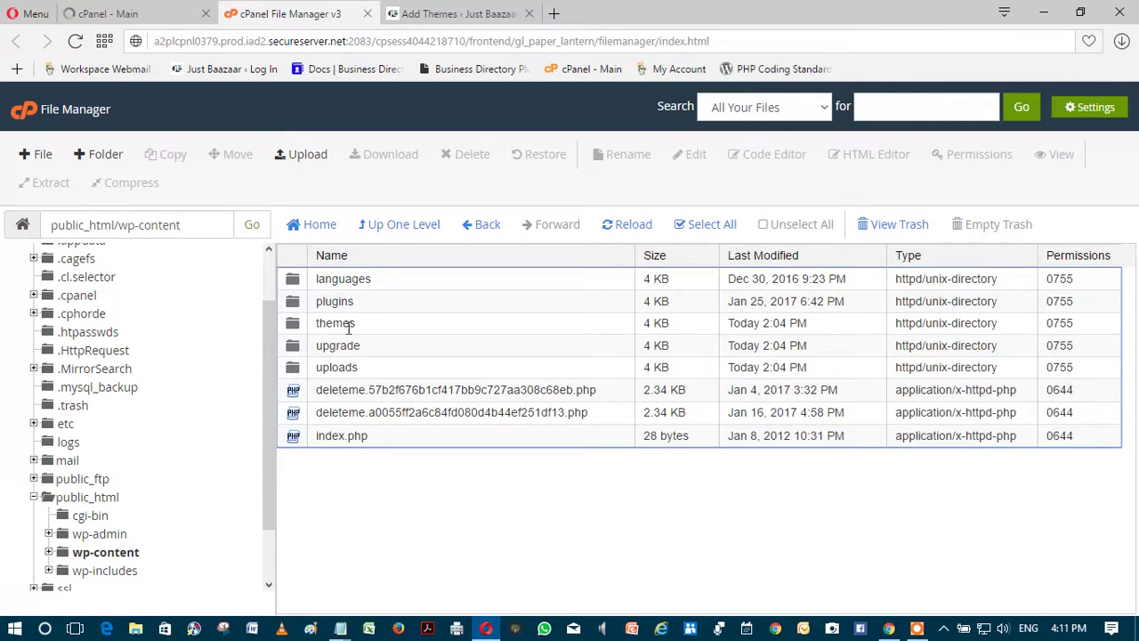
{"action": "double_click", "coordinate": [497, 330]}
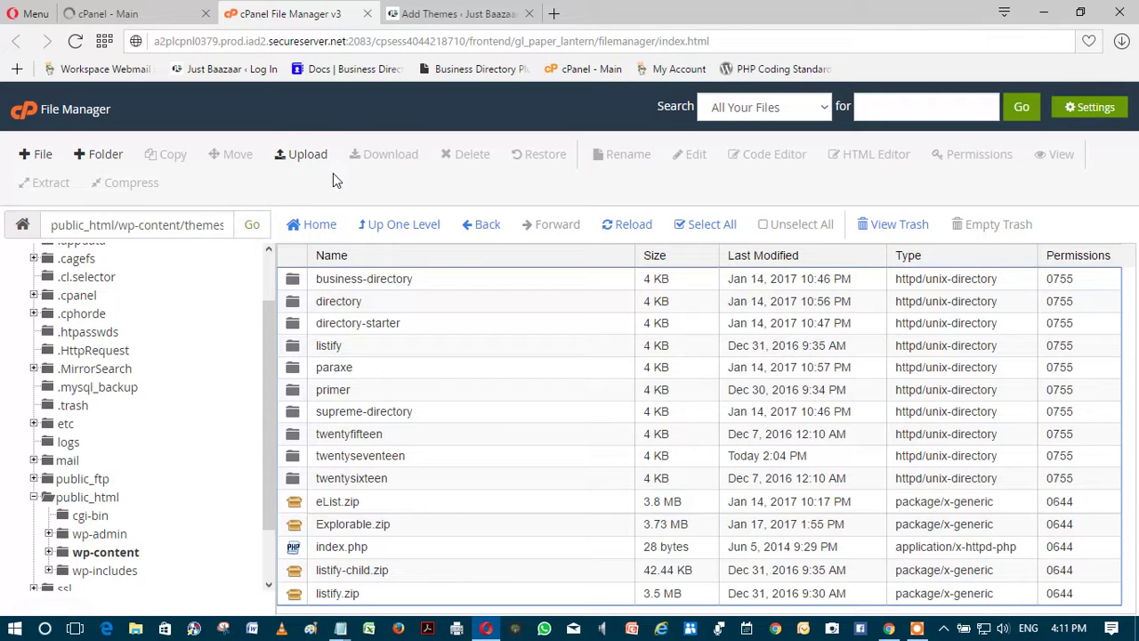
Upload listify.zip from the From Deepak folder to wp-content/themes, overwriting the existing file, and close the upload page.
{"action": "left_click", "coordinate": [305, 159]}
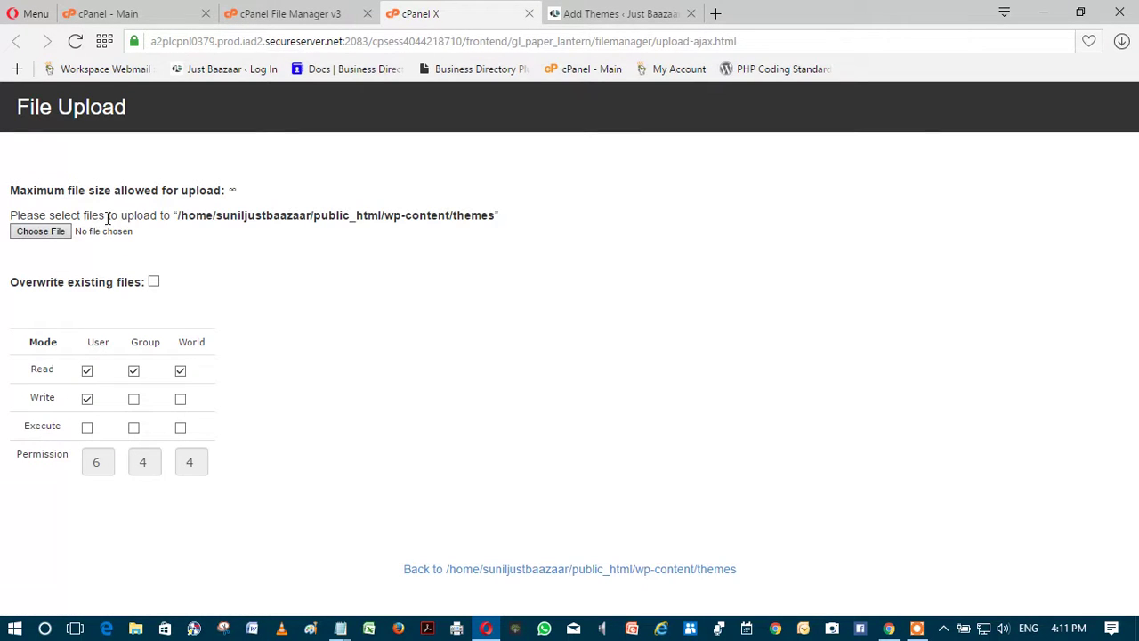
{"action": "left_click", "coordinate": [46, 234]}
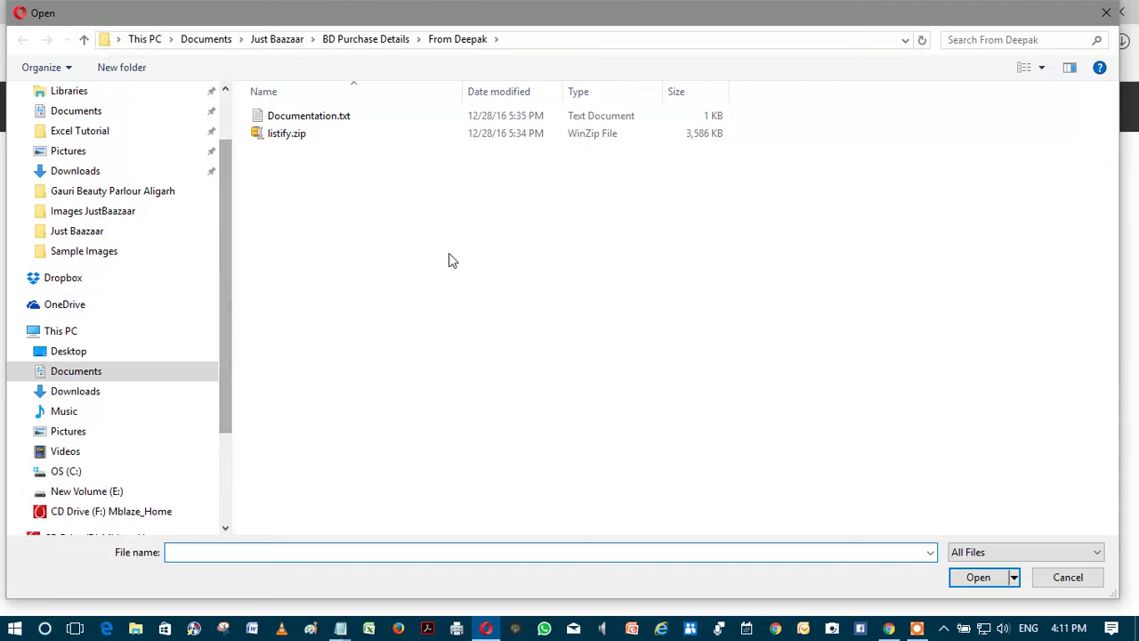
{"action": "double_click", "coordinate": [287, 135]}
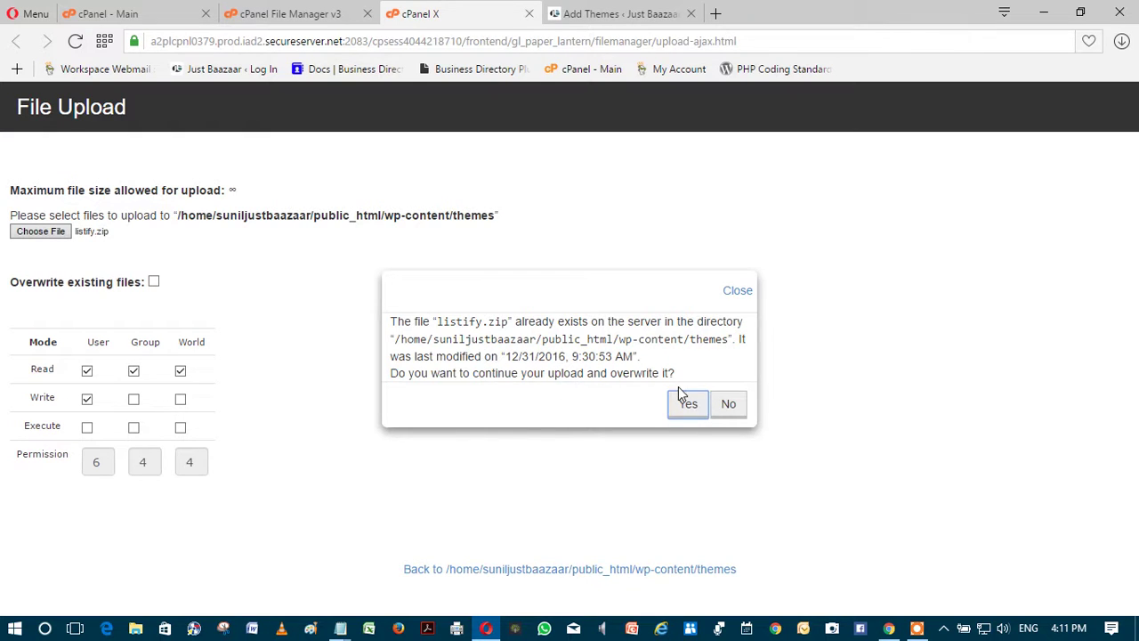
{"action": "left_click", "coordinate": [687, 405]}
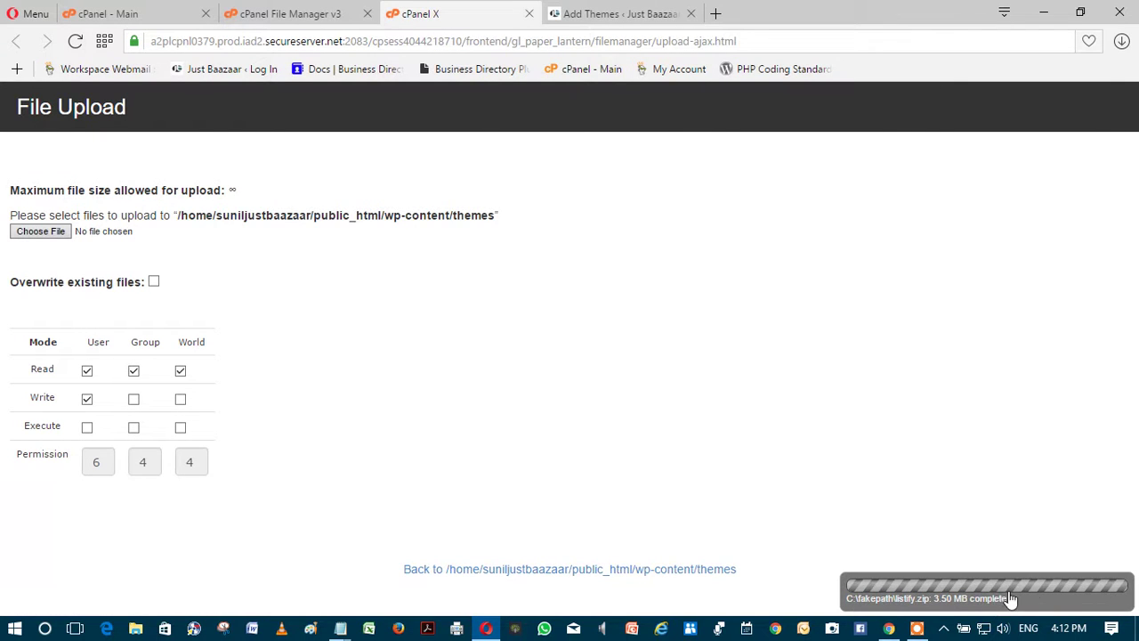
{"action": "left_click", "coordinate": [529, 13]}
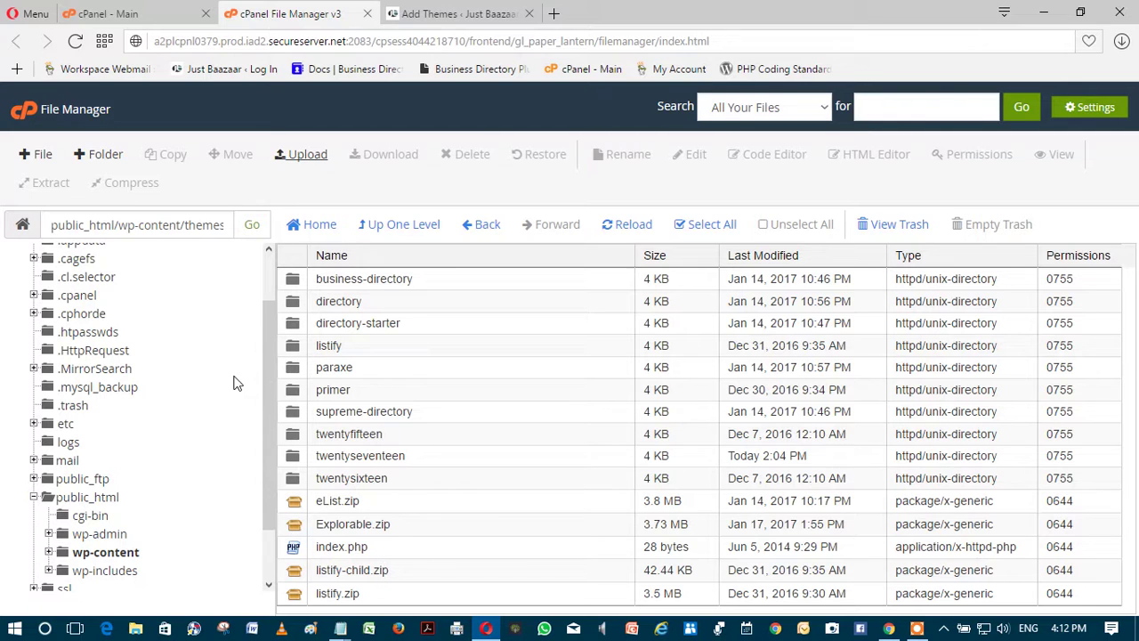
Reopen wp-content/themes to refresh its listing, and extract listify.zip into /public_html/wp-content/themes, closing the extraction results.
{"action": "left_click", "coordinate": [97, 552]}
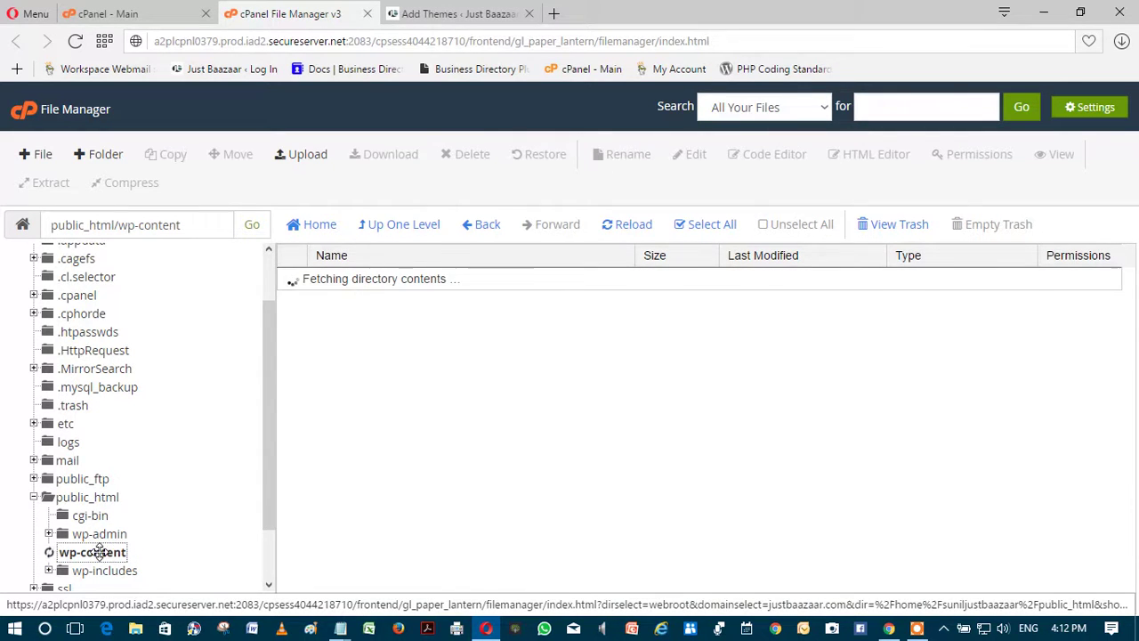
{"action": "double_click", "coordinate": [396, 327]}
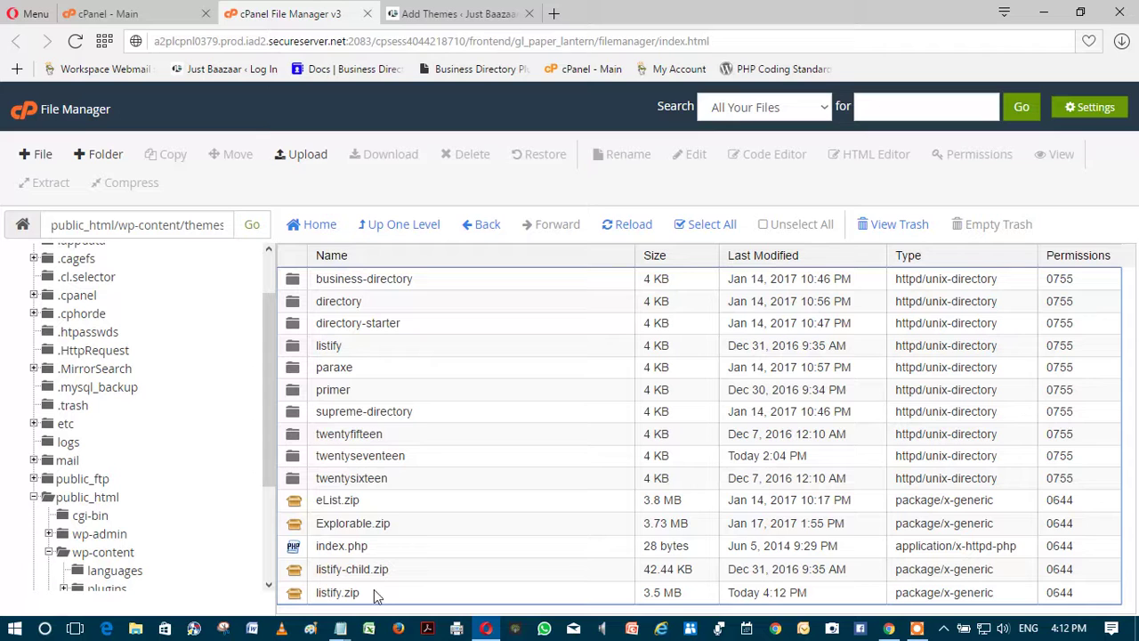
{"action": "right_click", "coordinate": [513, 601]}
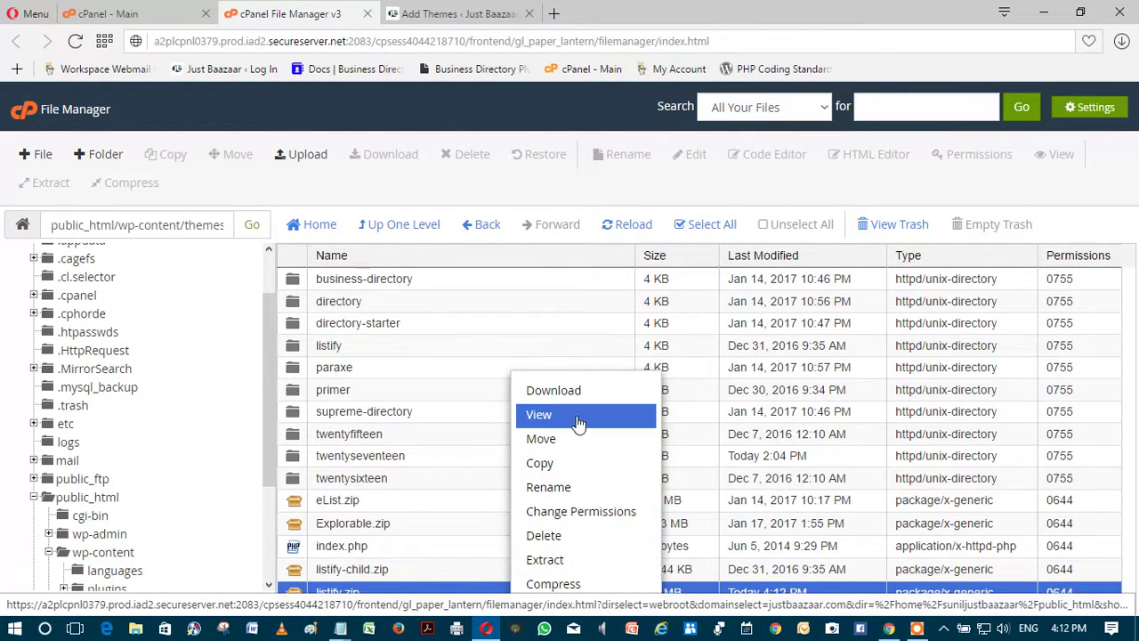
{"action": "left_click", "coordinate": [553, 559]}
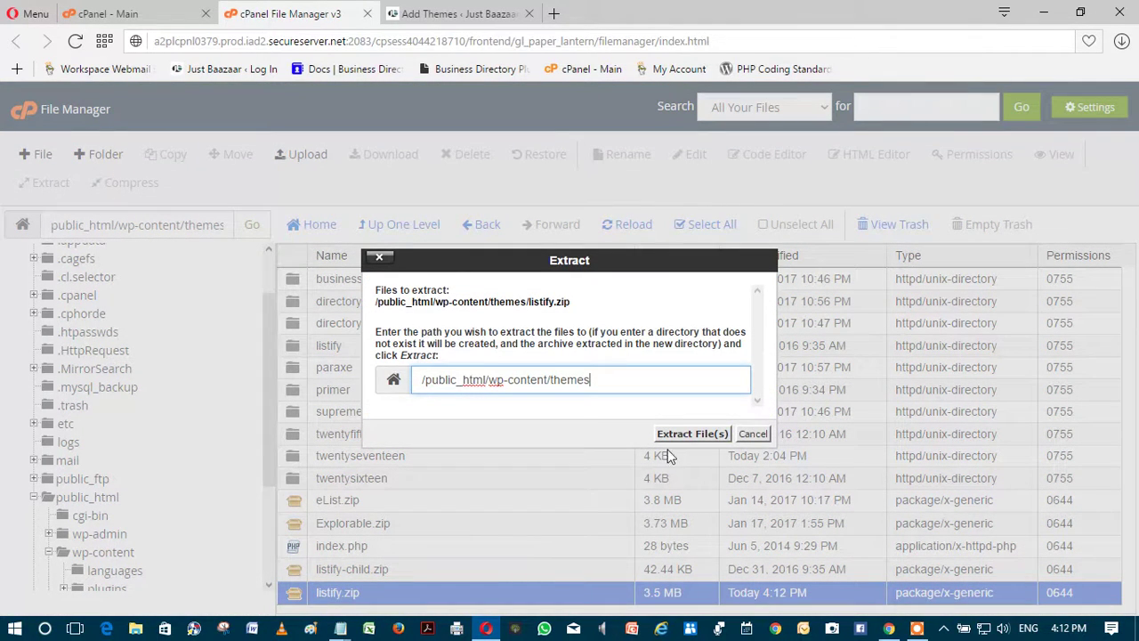
{"action": "left_click", "coordinate": [699, 435]}
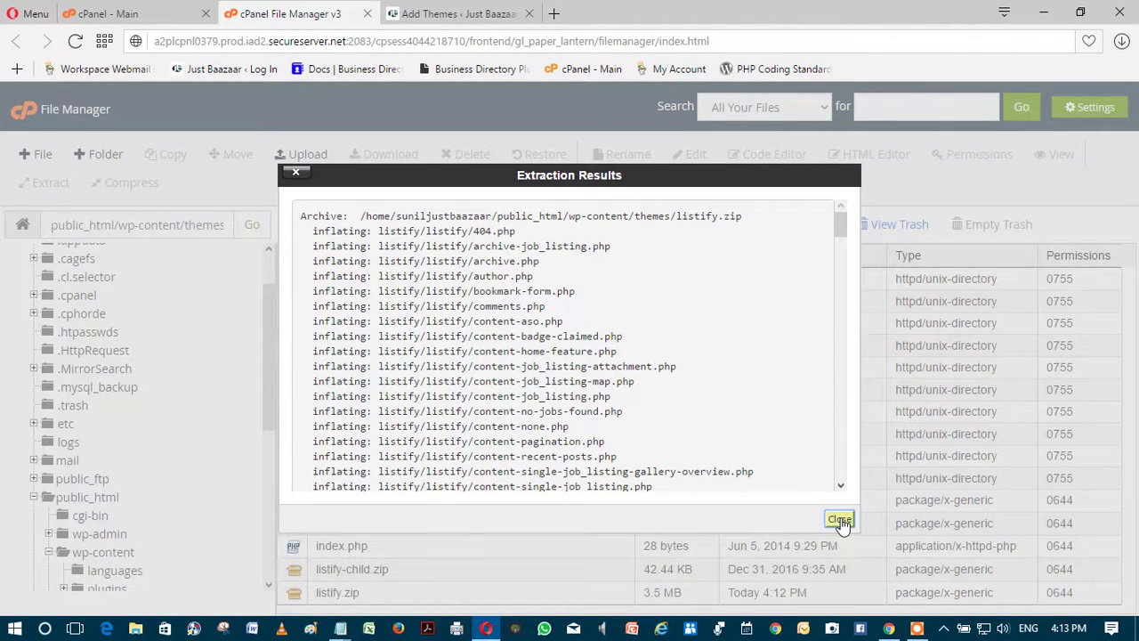
{"action": "left_click", "coordinate": [839, 519]}
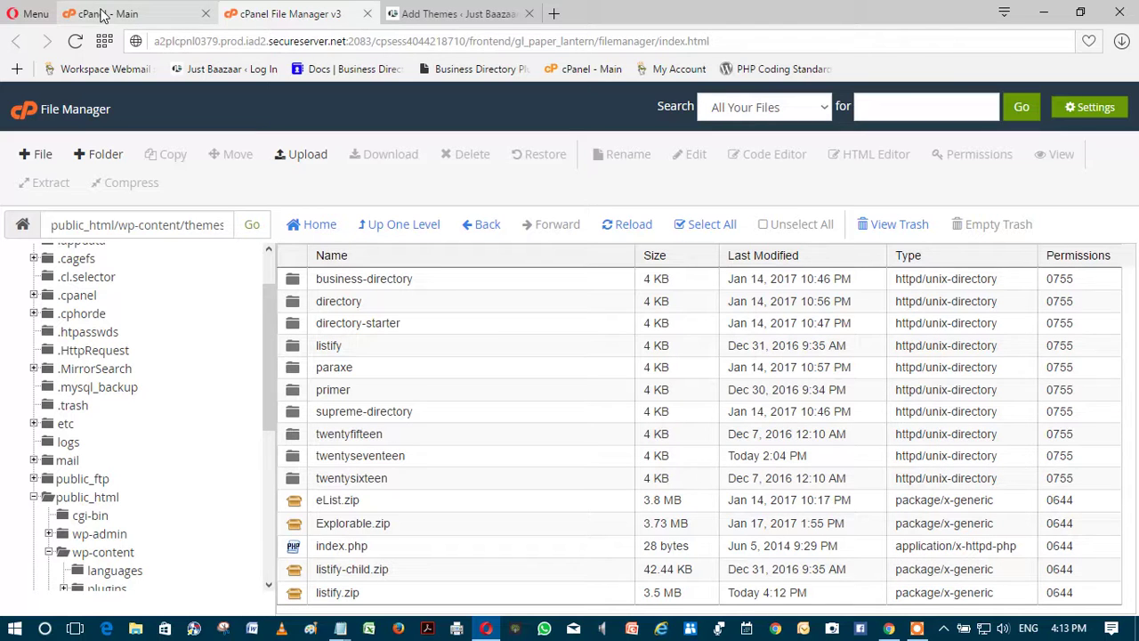
Switch to the WordPress admin, look through the installed themes for Listify, and return to the cPanel File Manager.
{"action": "left_click", "coordinate": [416, 13]}
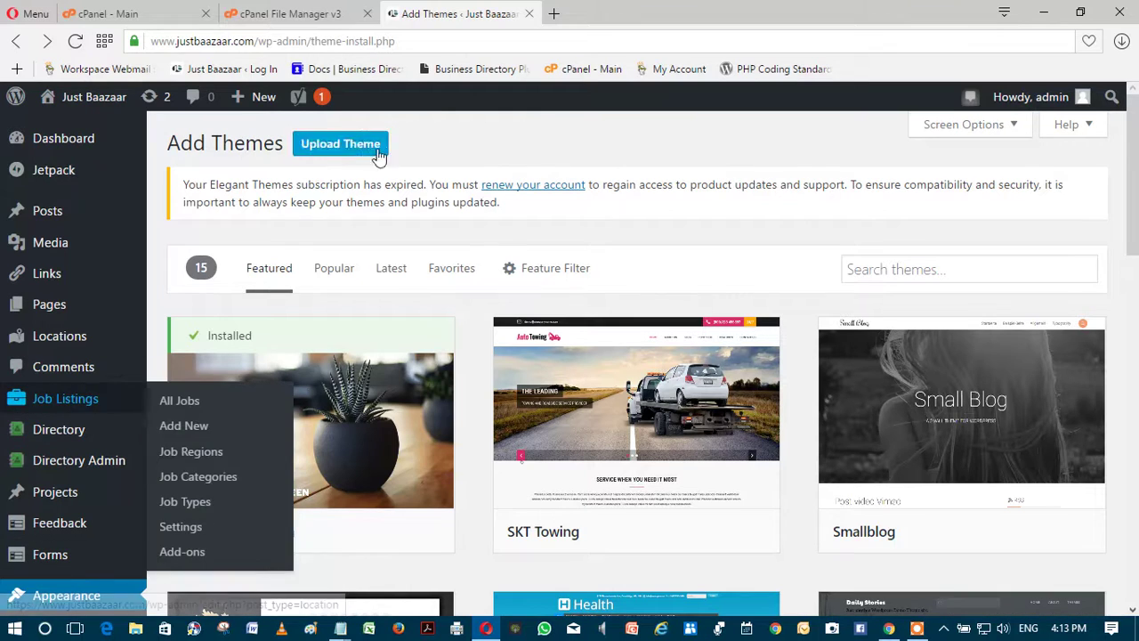
{"action": "mouse_move", "coordinate": [83, 568]}
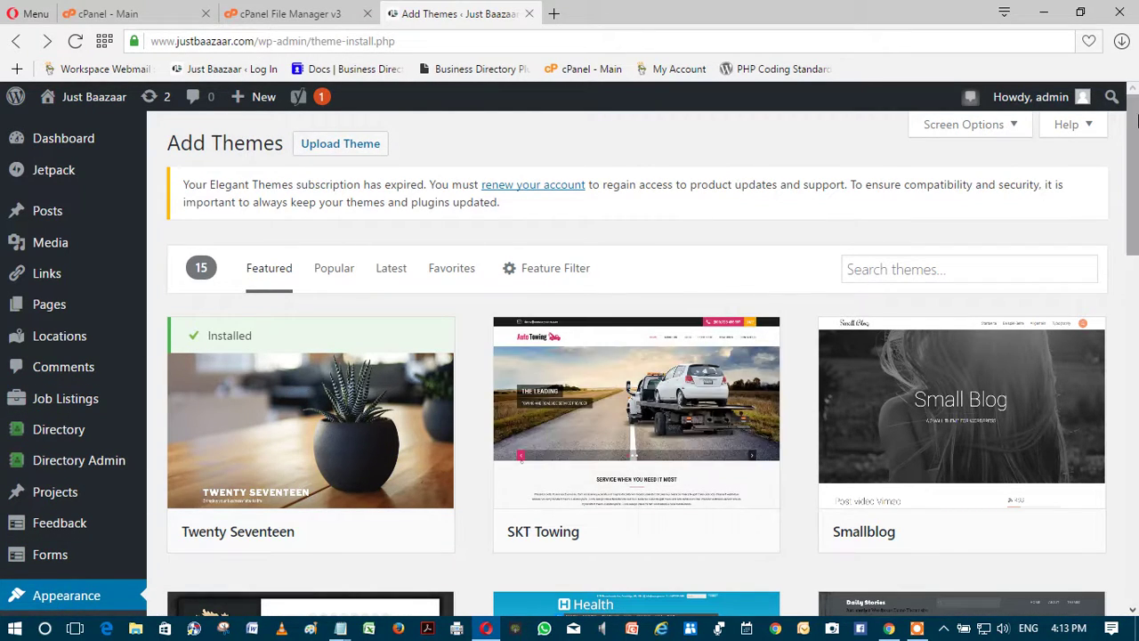
{"action": "left_click_drag", "start_coordinate": [1132, 119], "coordinate": [1132, 203]}
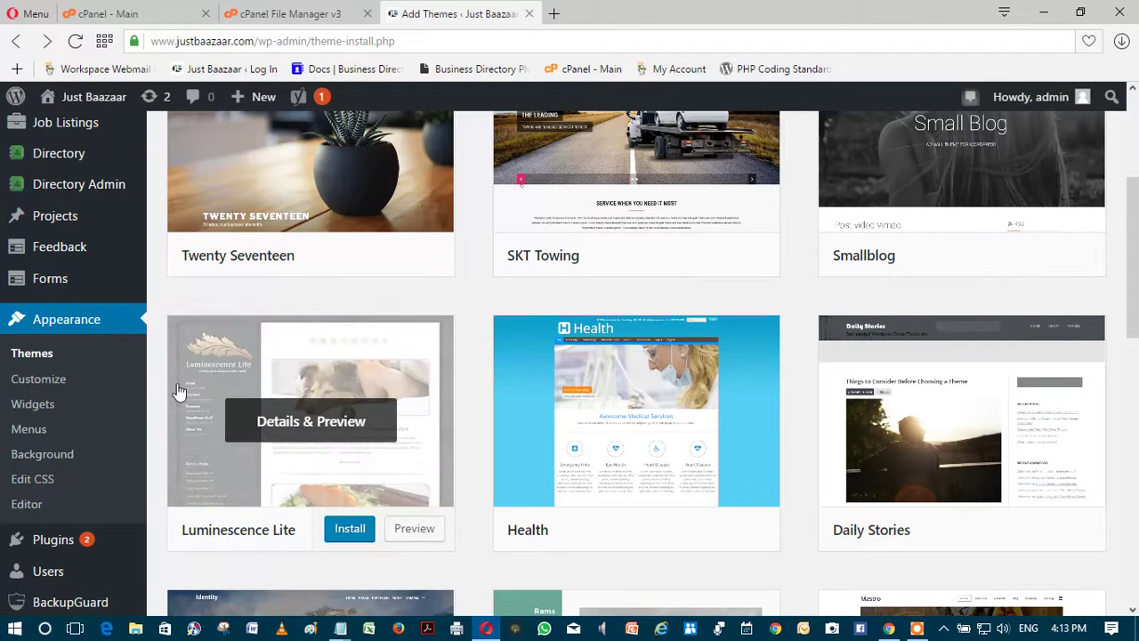
{"action": "left_click", "coordinate": [31, 354]}
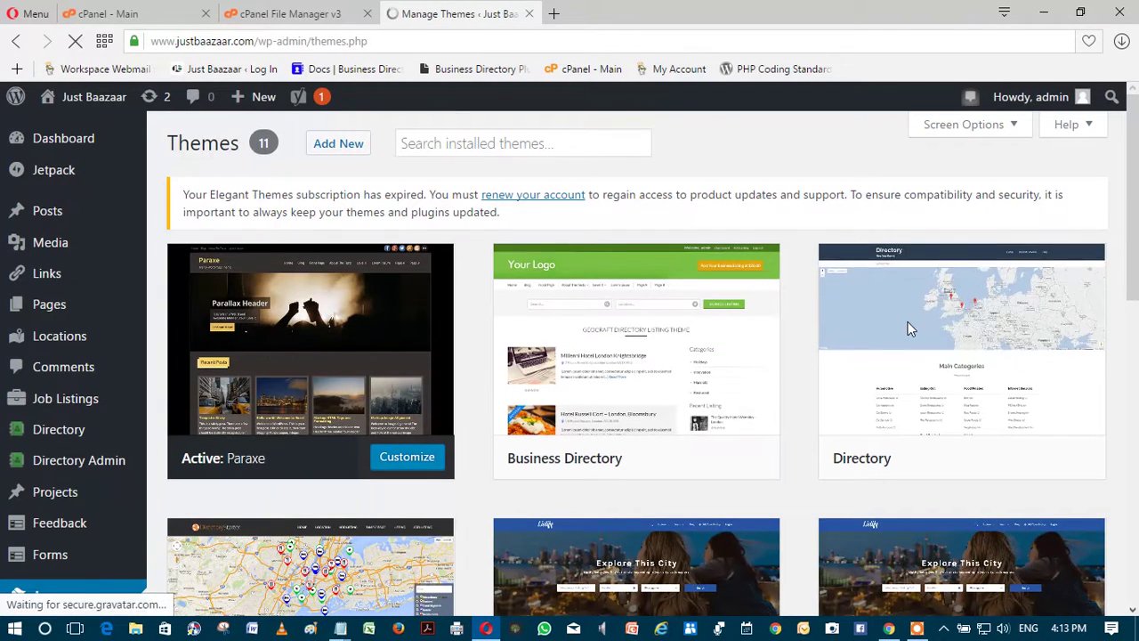
{"action": "left_click_drag", "start_coordinate": [1131, 167], "coordinate": [1126, 347]}
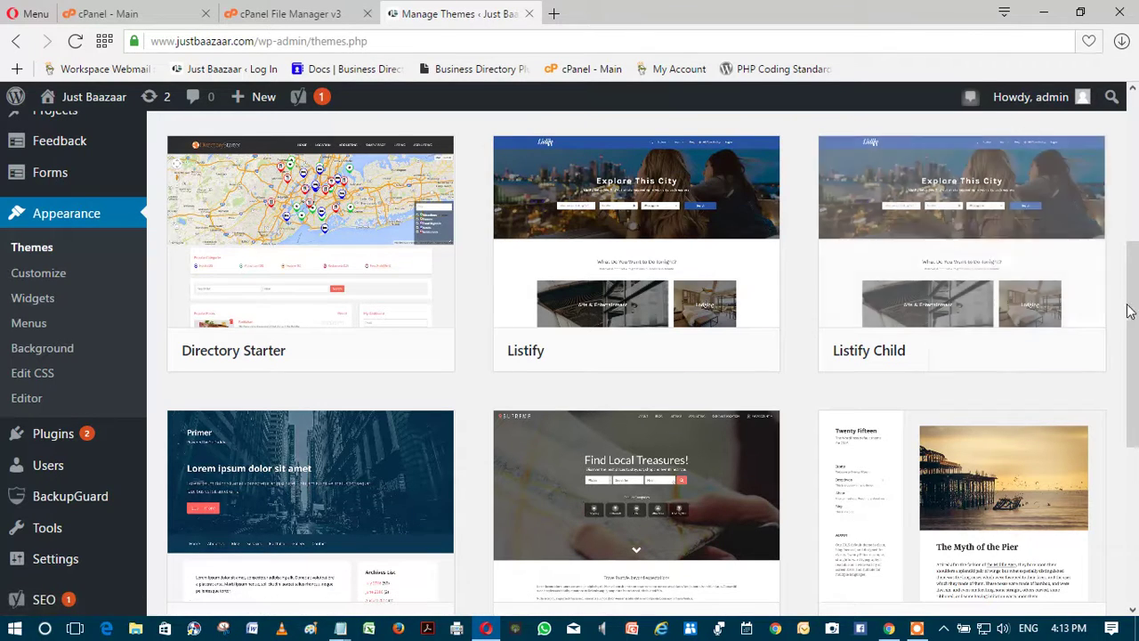
{"action": "left_click_drag", "start_coordinate": [1135, 307], "coordinate": [1134, 121]}
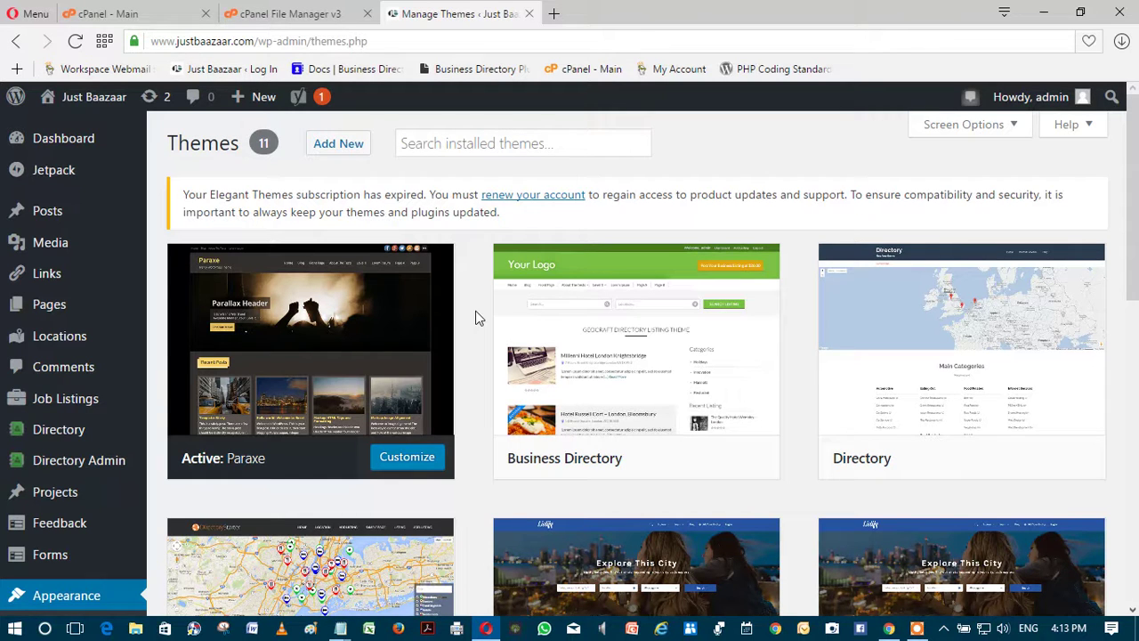
{"action": "left_click", "coordinate": [298, 16]}
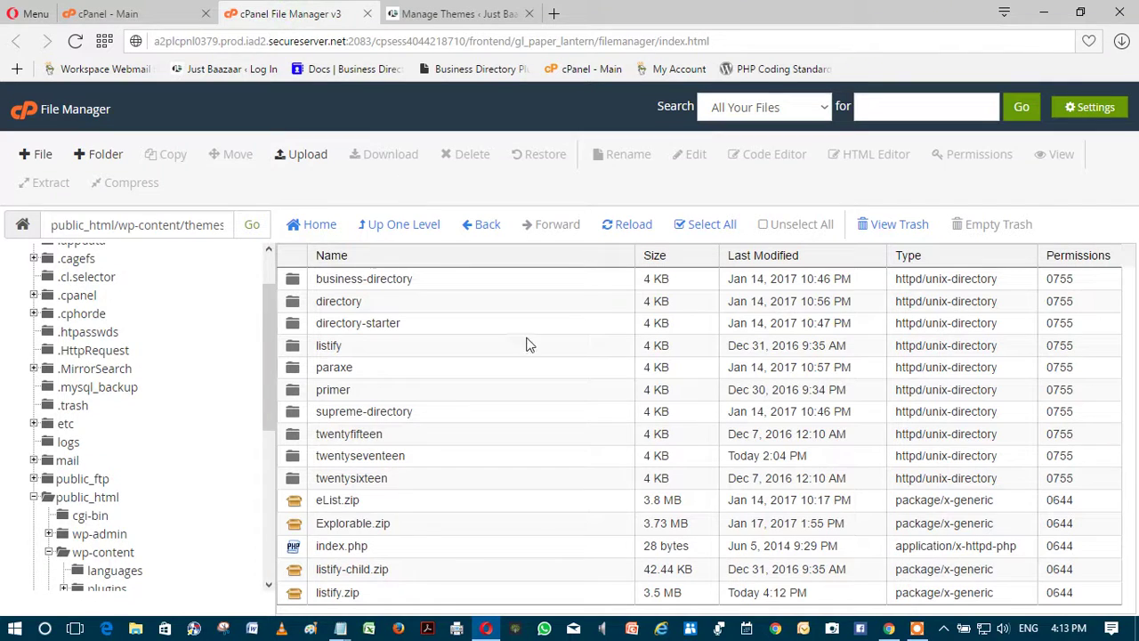